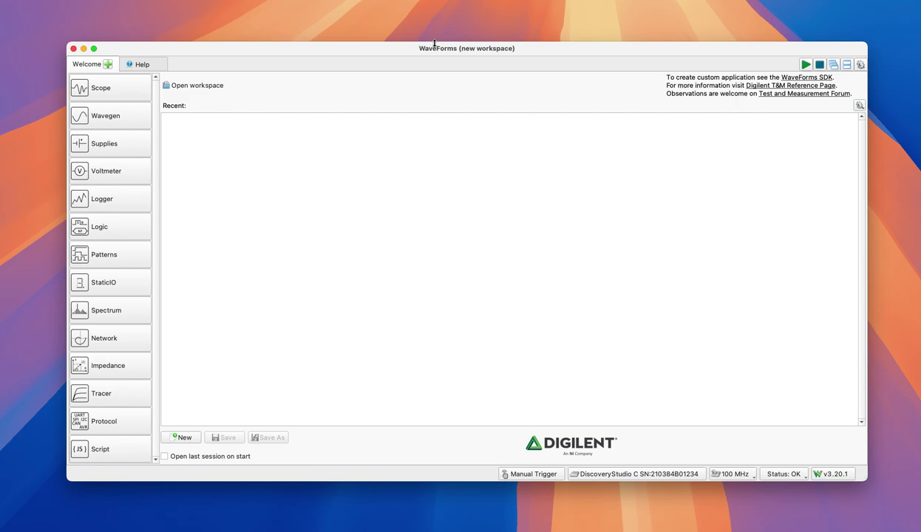
Step: Open the Device Manager from the DiscoveryStudio field in the status bar
left_click(635, 477)
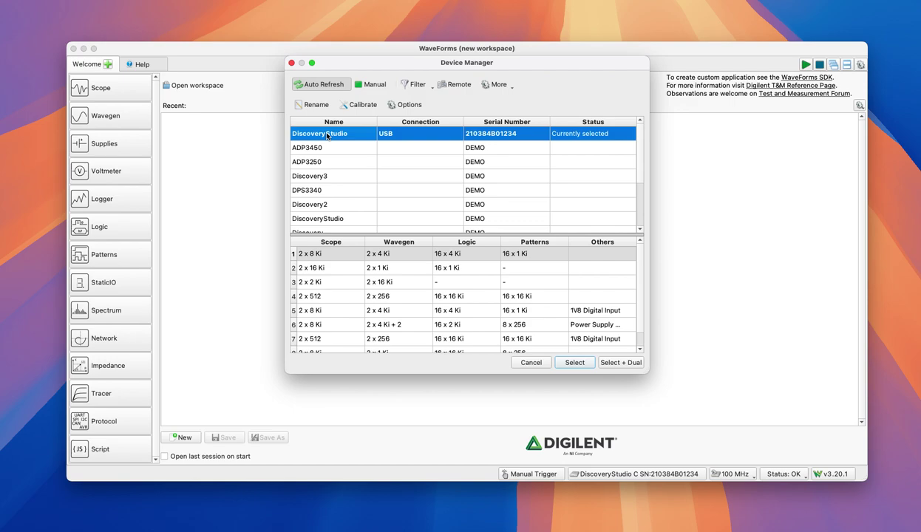
Step: Close the Device Manager to return to the Welcome workspace
left_click(292, 64)
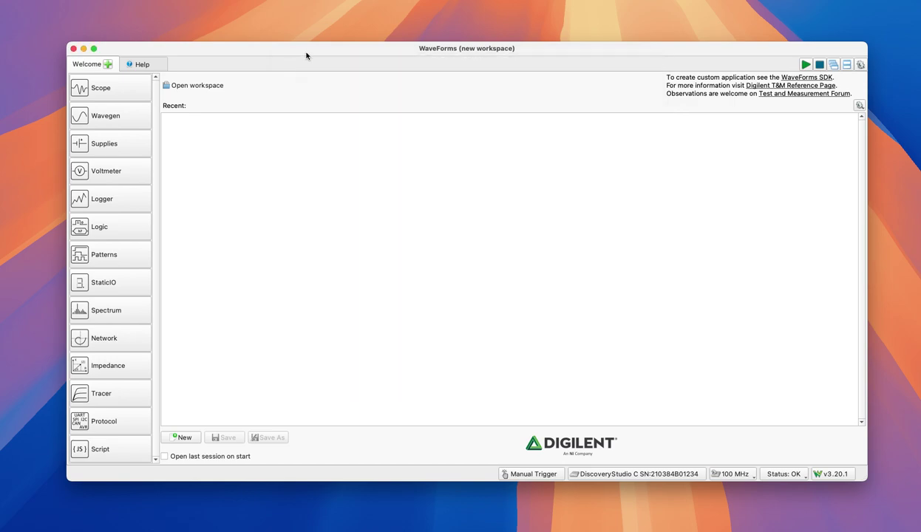
Step: Open Wavegen 1 and Scope 1 instruments, leaving Wavegen 1 showing
left_click(119, 120)
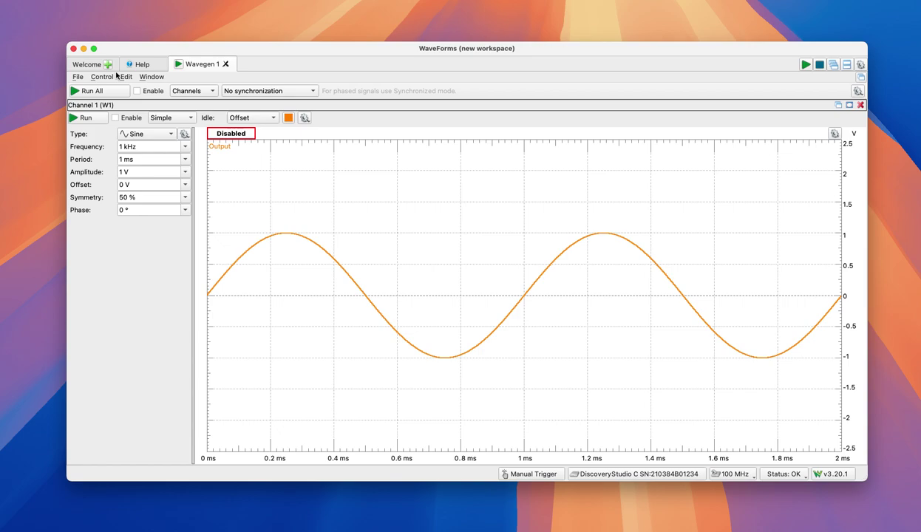
left_click(90, 66)
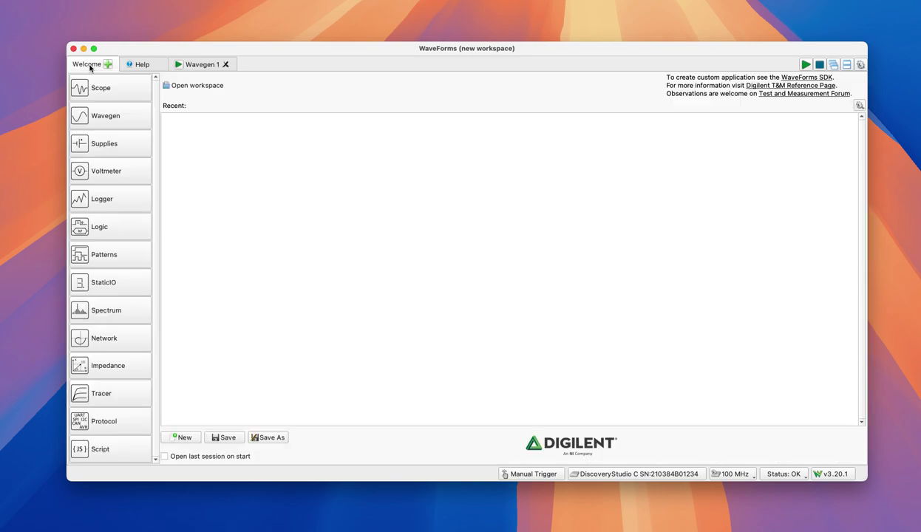
left_click(106, 95)
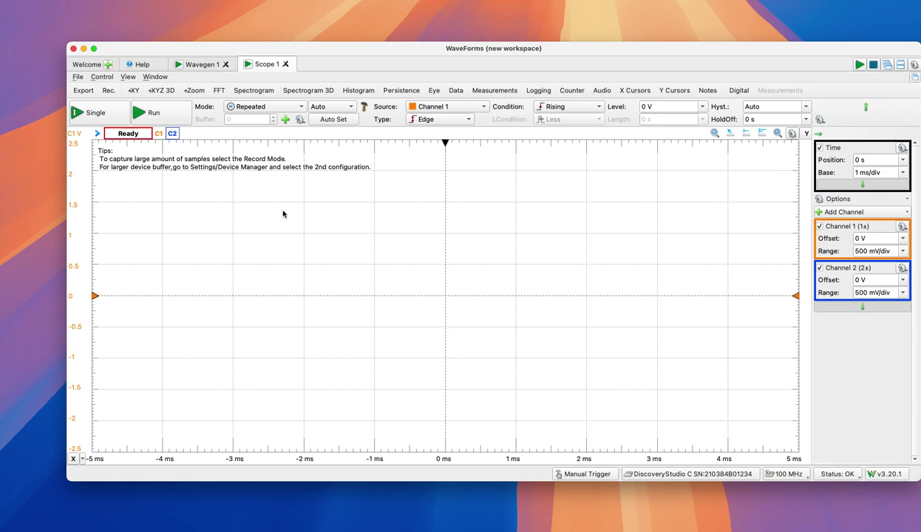
left_click(201, 65)
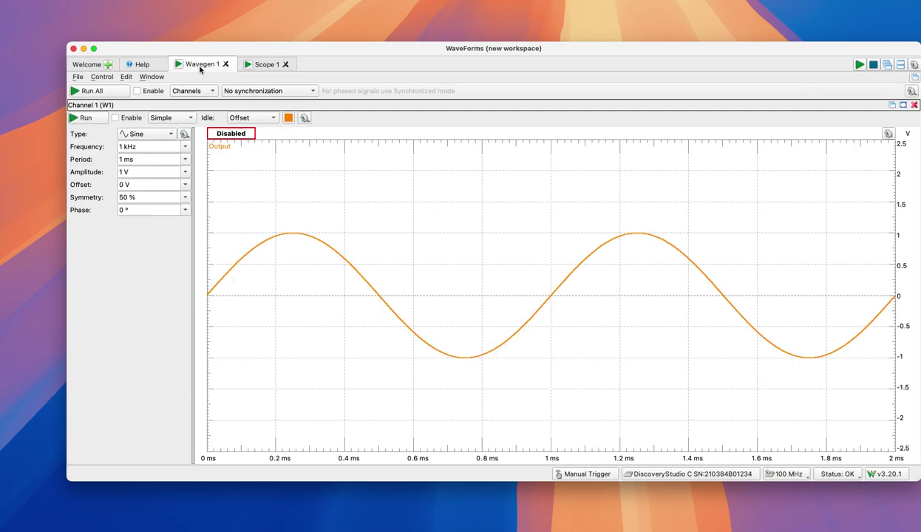
Step: Keep the waveform type as Sine and choose the 50 Hz frequency preset
left_click(161, 139)
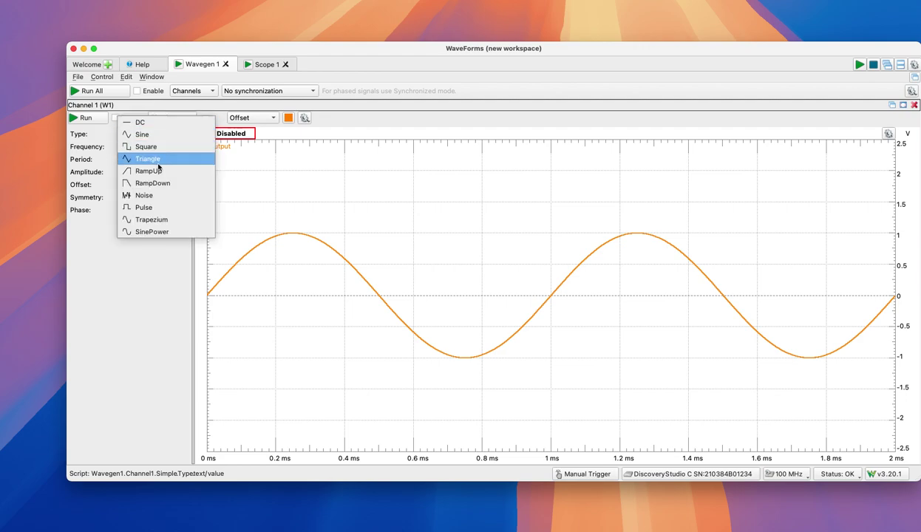
left_click(161, 264)
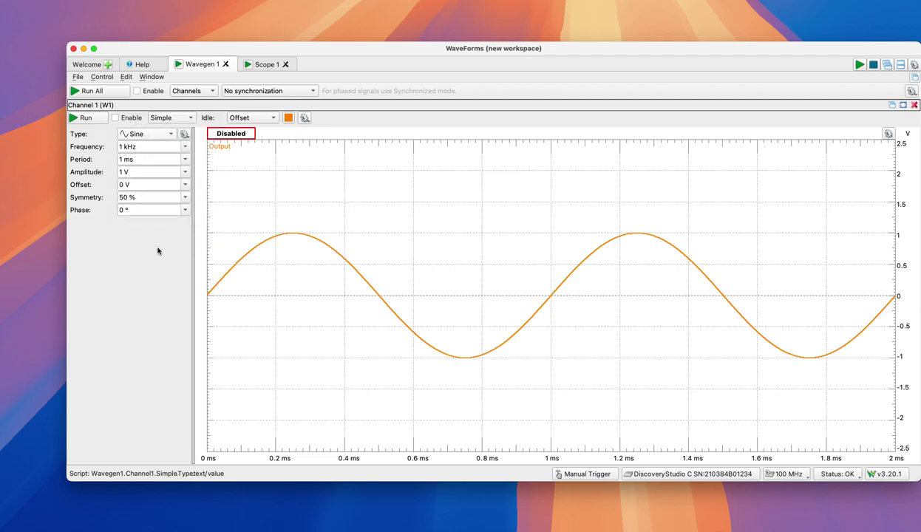
left_click(184, 146)
scroll(210, 190, "down", 3)
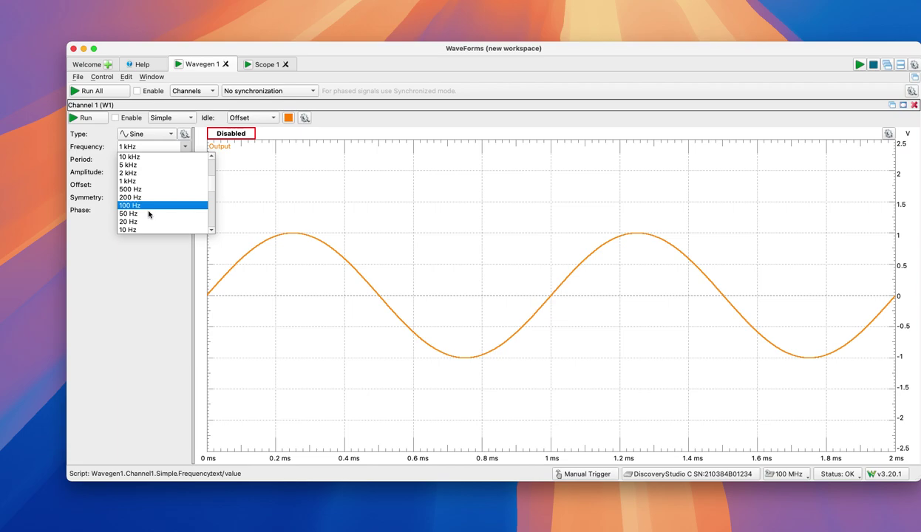
left_click(145, 227)
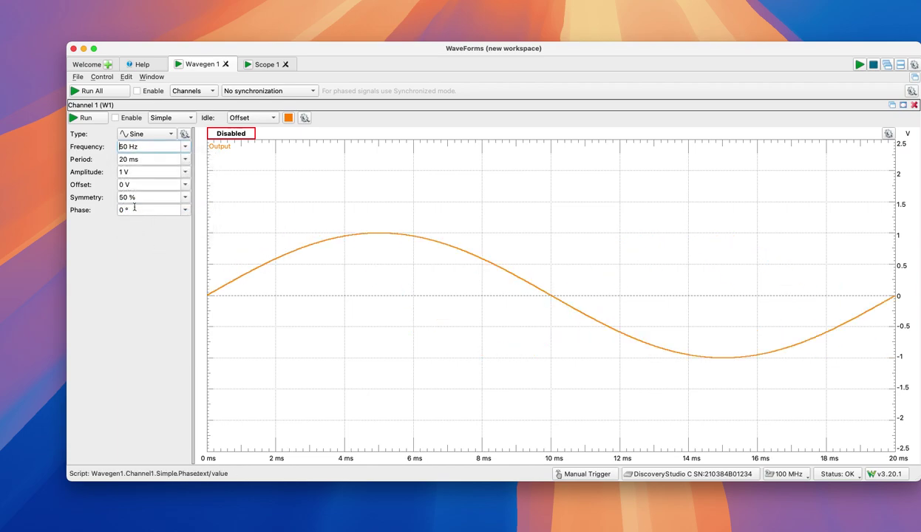
Step: Set the Wavegen channel 1 amplitude to 2 V
left_click(121, 173)
left_click_drag(121, 172, 116, 175)
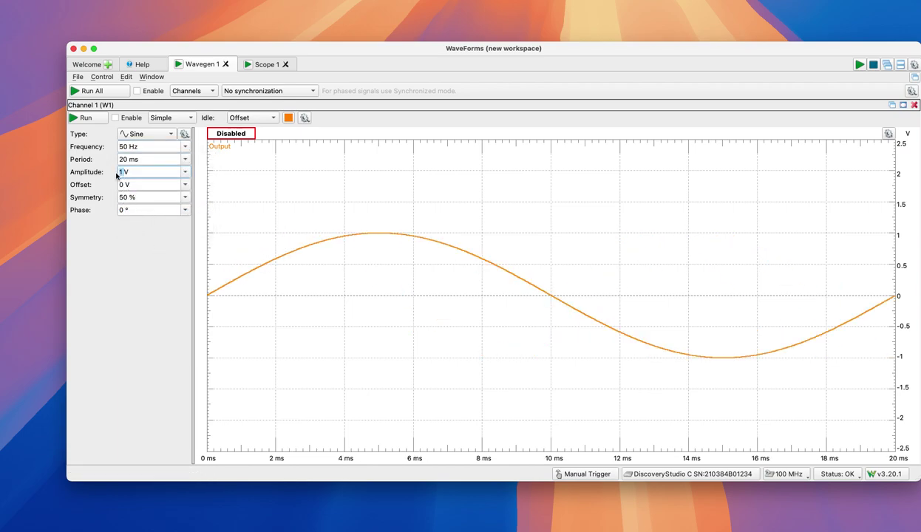
type("2V")
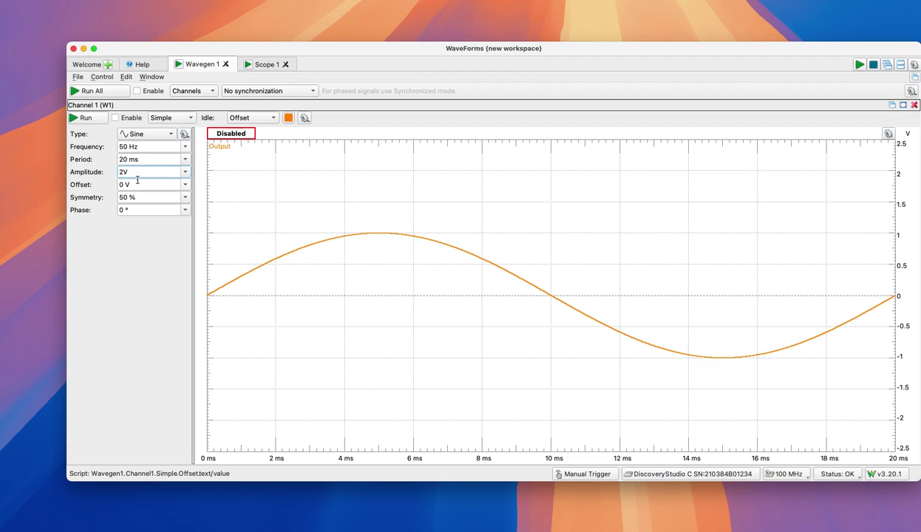
left_click(137, 182)
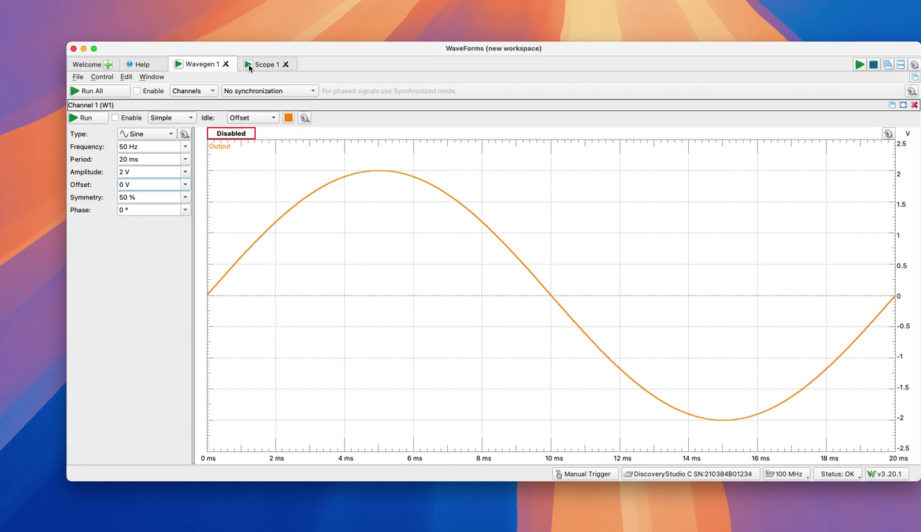
Step: Run the Wavegen channel 1 output and switch to the Scope 1 tab
left_click(84, 118)
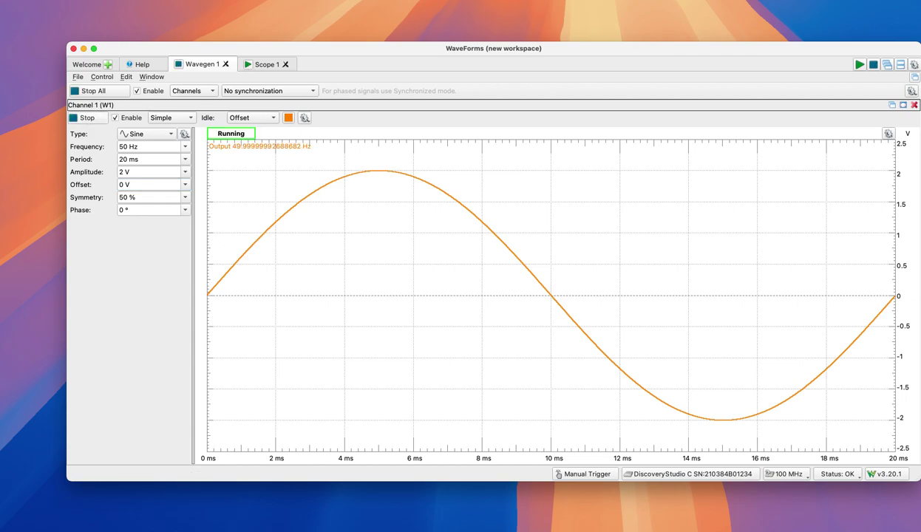
left_click(266, 65)
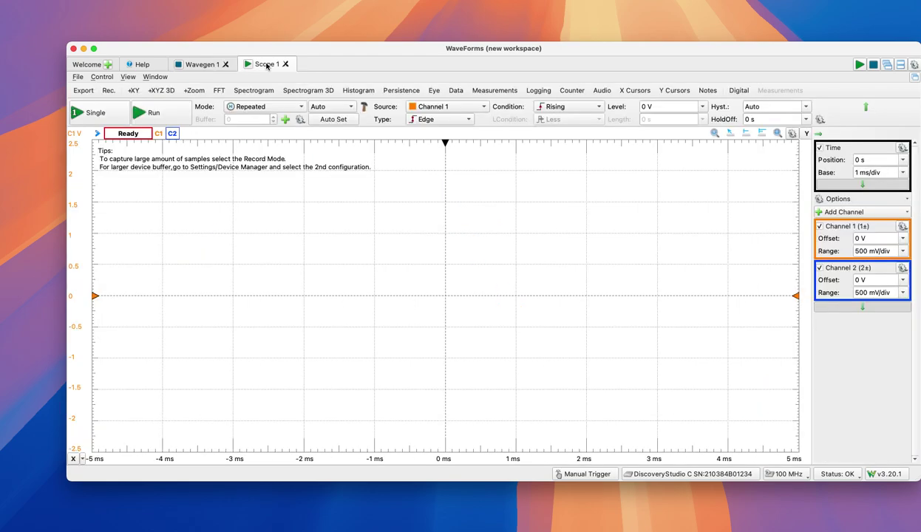
Step: Run the scope acquisition and set the Time Base to 5 ms/div
left_click(179, 114)
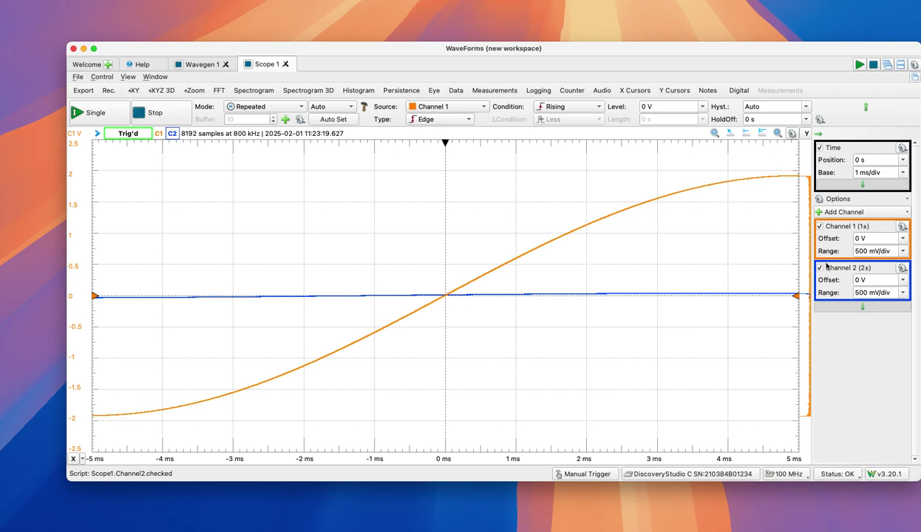
left_click(903, 172)
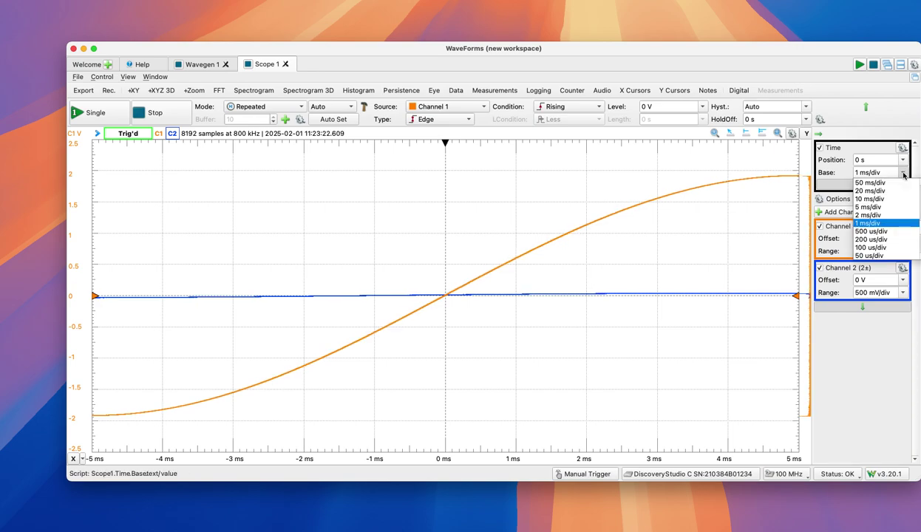
left_click(894, 209)
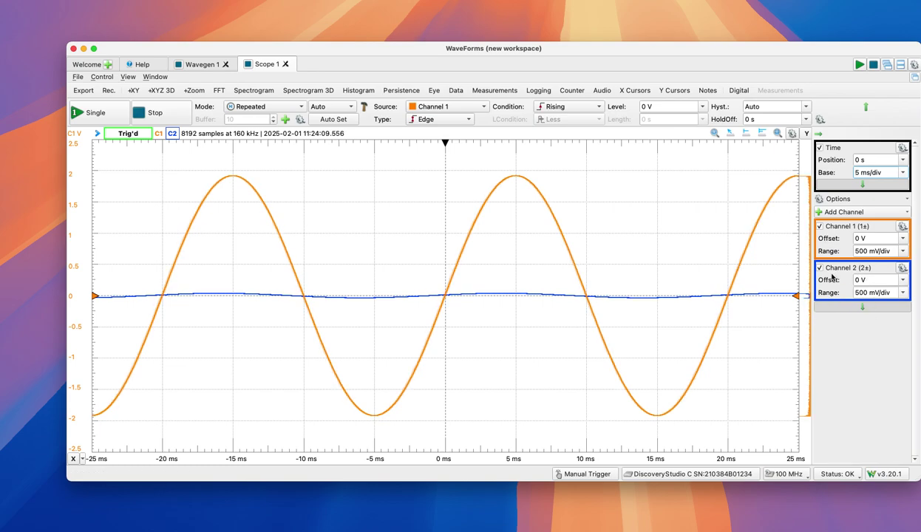
Step: Set the Channel 2 range to 20 mV/div and nudge the window slightly left
left_click(903, 294)
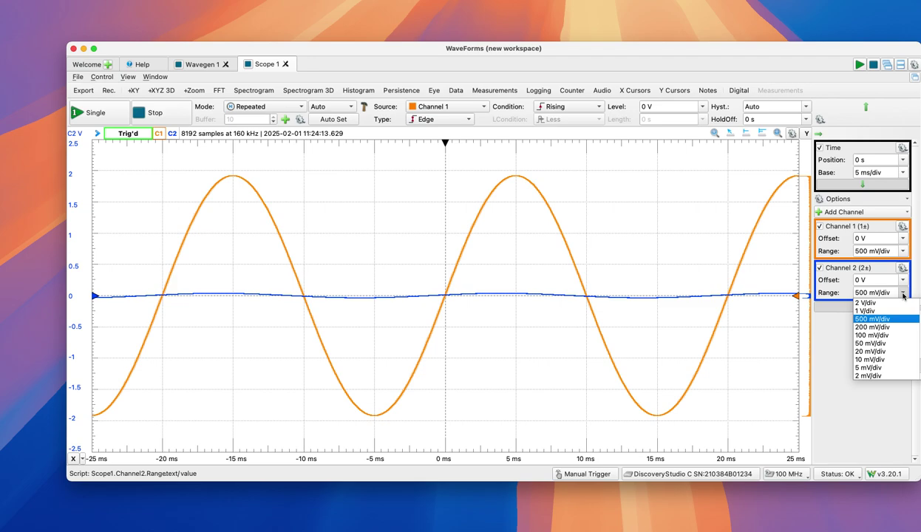
left_click(886, 352)
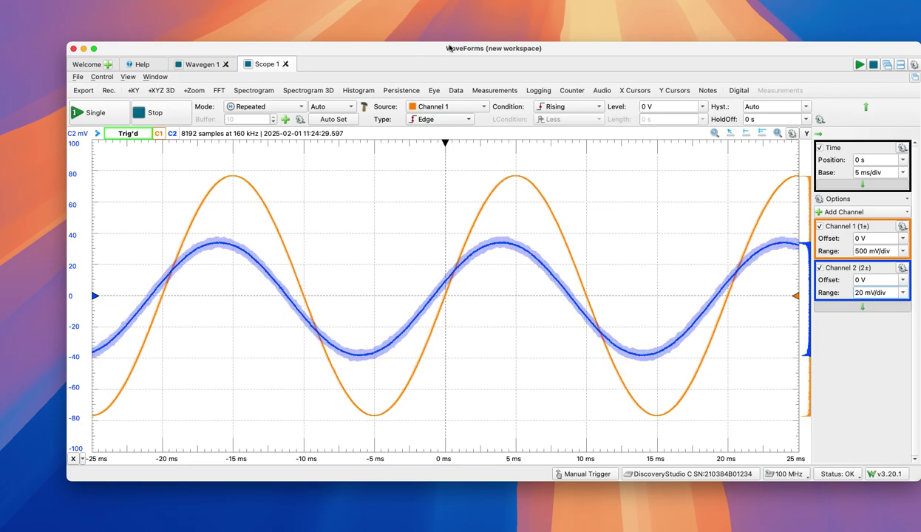
left_click_drag(448, 49, 422, 45)
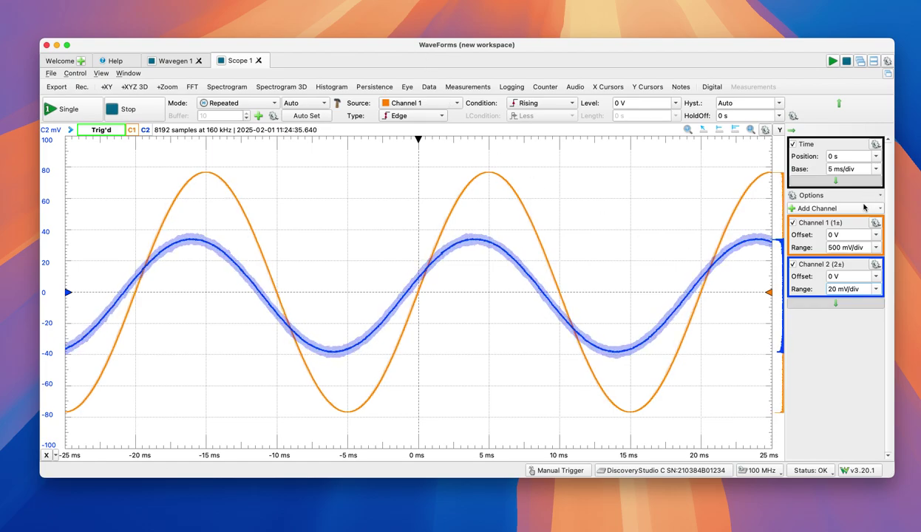
Step: Add a Math: Custom channel and replace its default pow(C1,3) script with C2/20
left_click(841, 206)
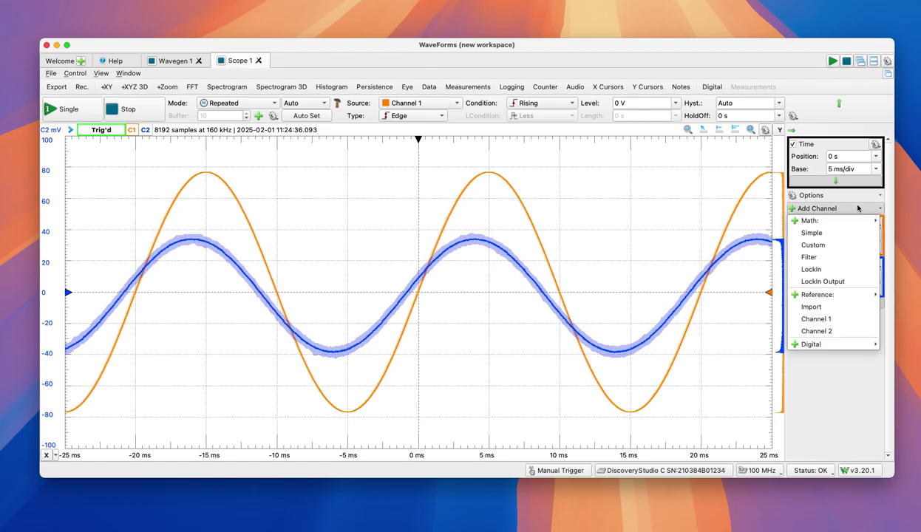
left_click(834, 250)
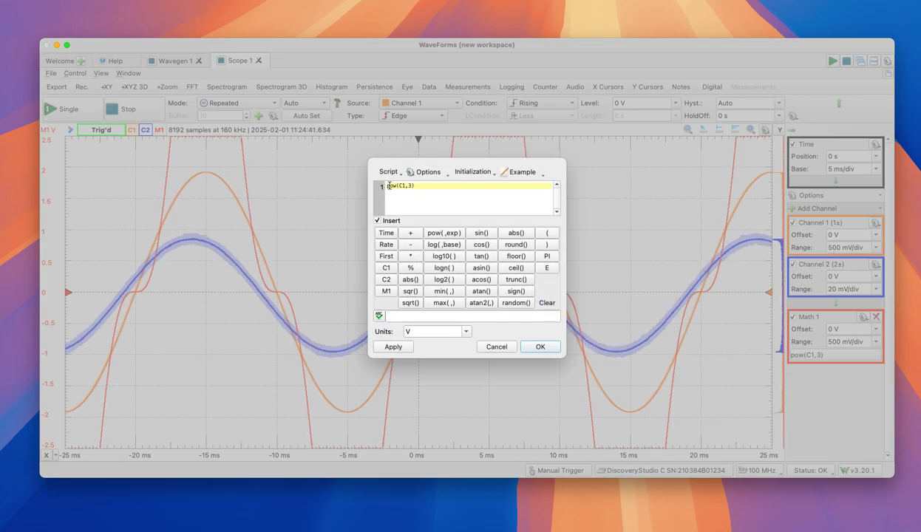
left_click_drag(414, 185, 375, 187)
type("X2")
left_click(541, 347)
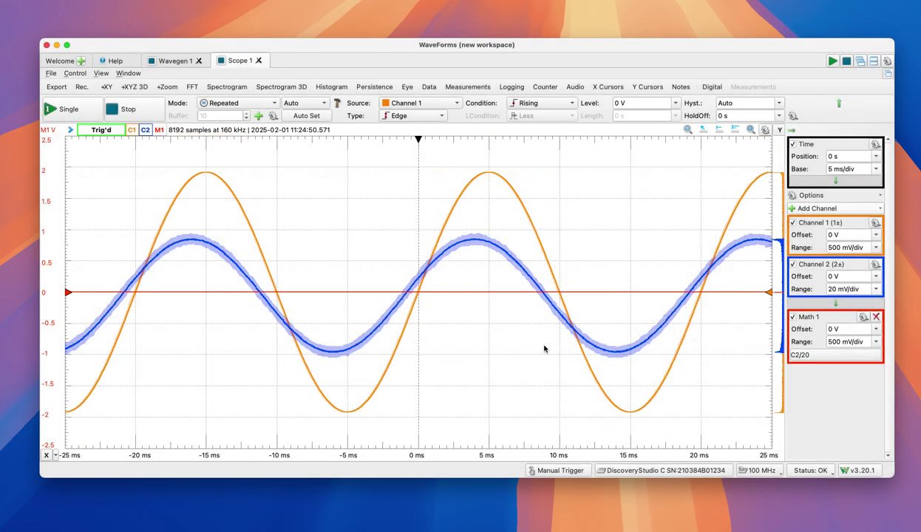
left_click(864, 317)
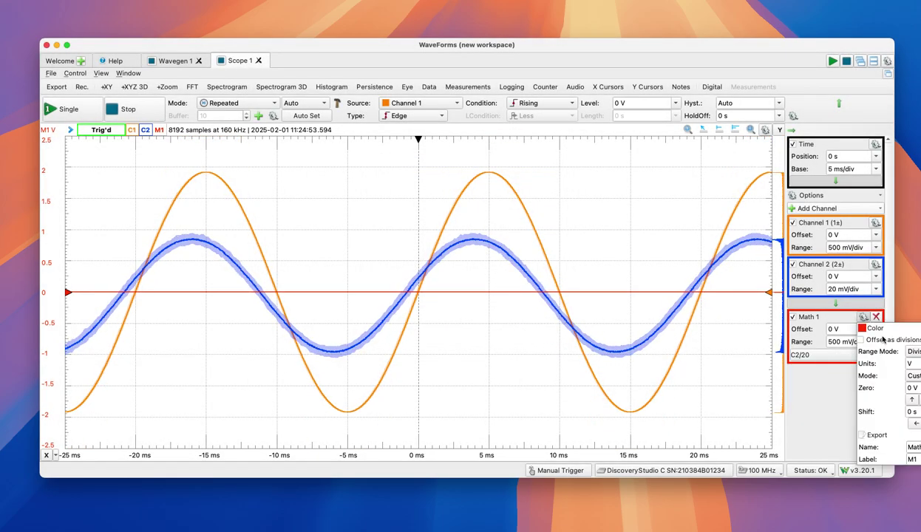
left_click(866, 328)
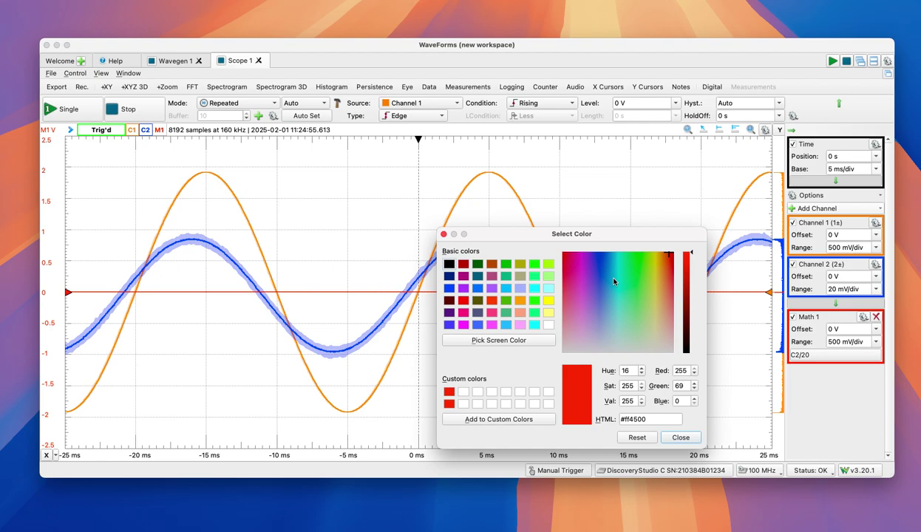
left_click(507, 326)
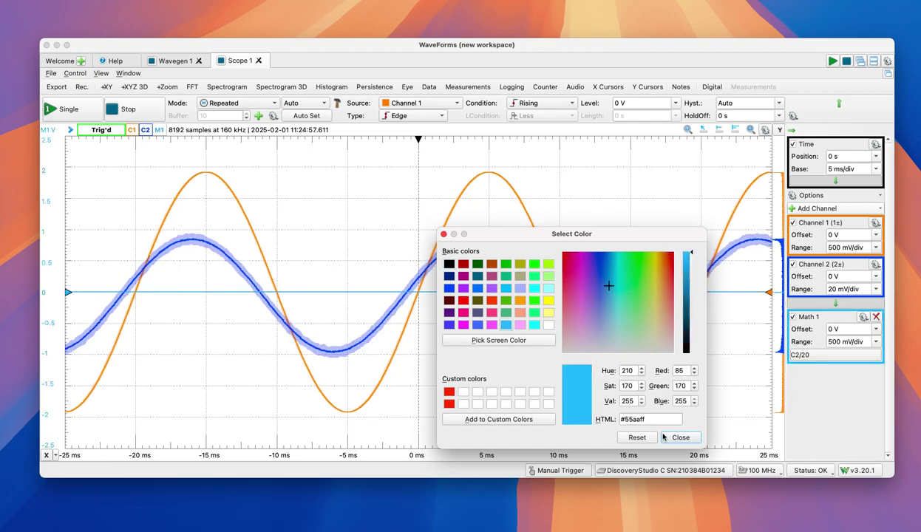
left_click(443, 235)
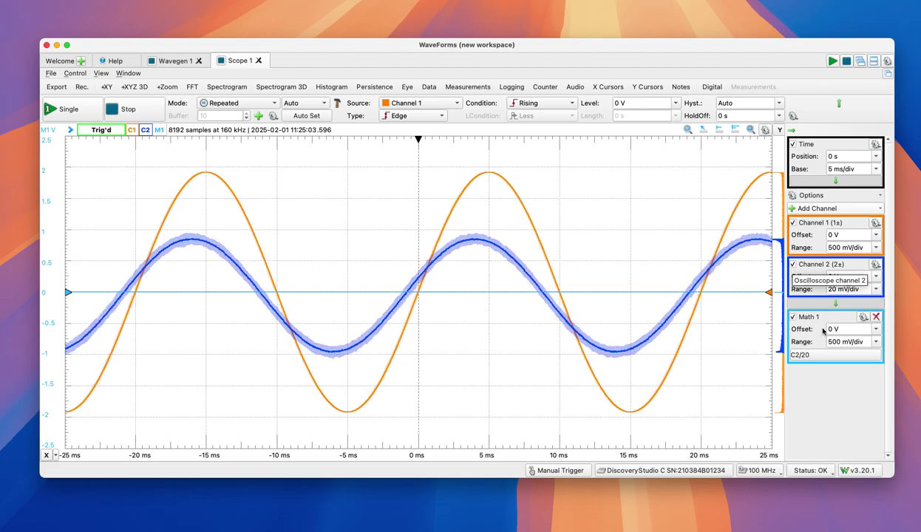
Step: Set the Math 1 range to 1 mV/div and uncheck Channel 2 to hide it
left_click(876, 342)
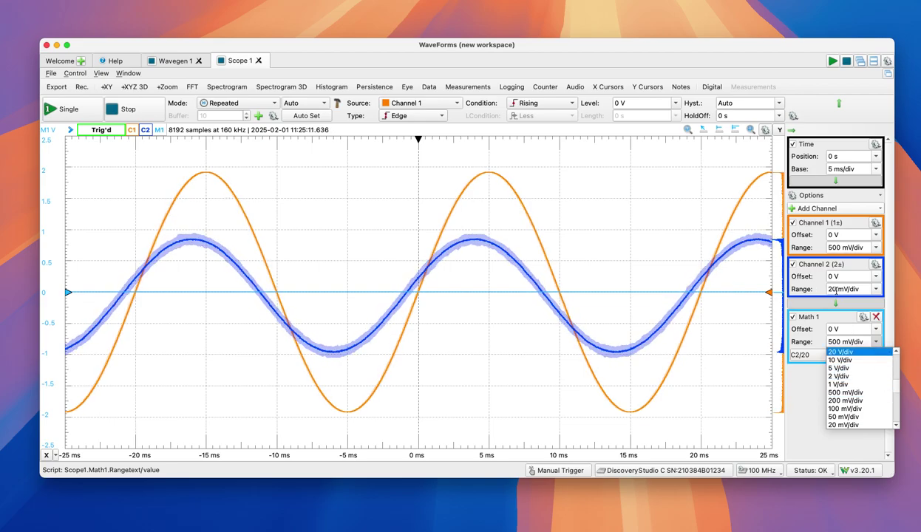
scroll(896, 391, "down", 3)
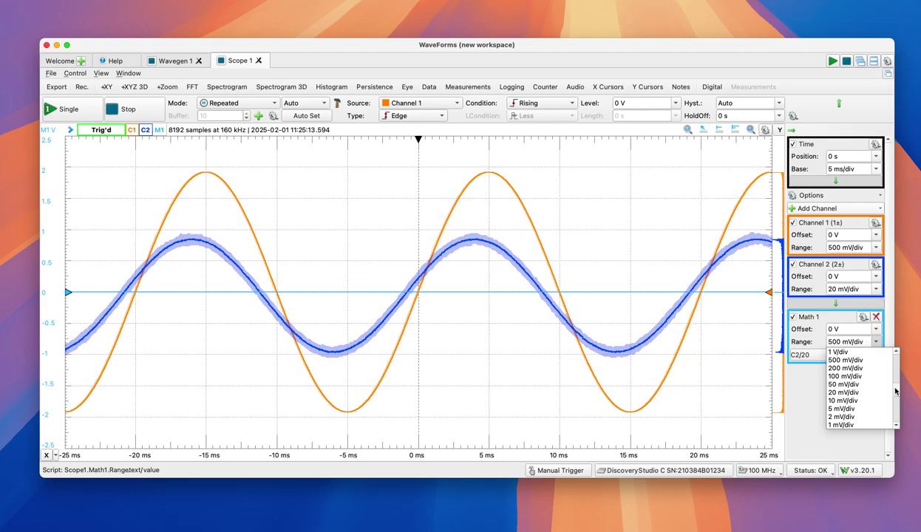
left_click(841, 384)
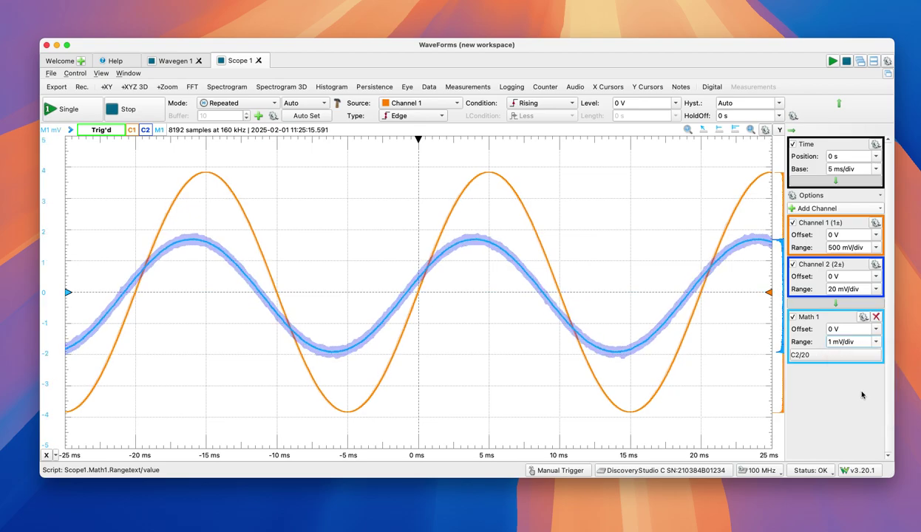
left_click(794, 265)
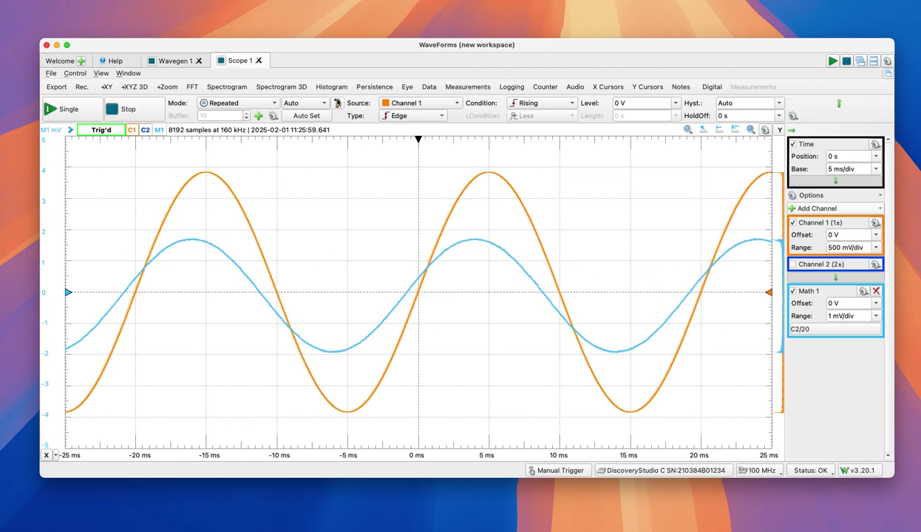
Step: Add Vertical Maximum and AC RMS defined measurements for Channel 1
left_click(459, 88)
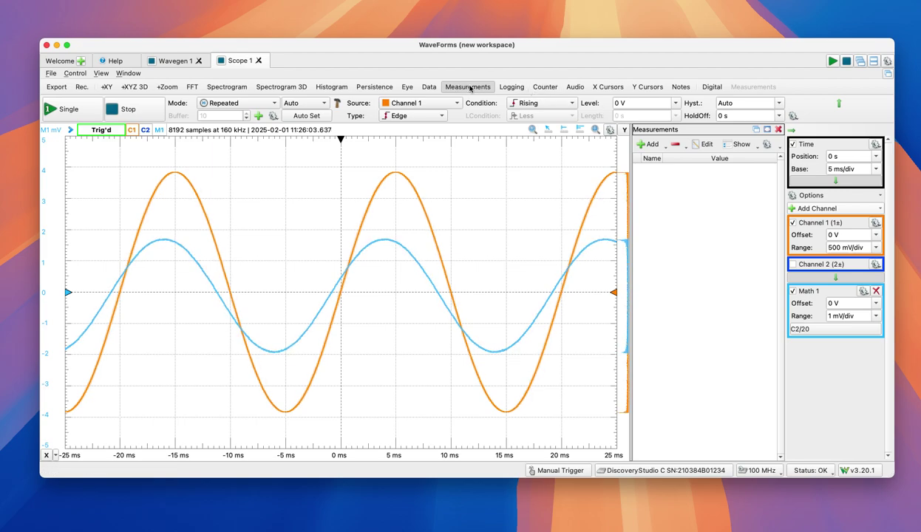
left_click(654, 146)
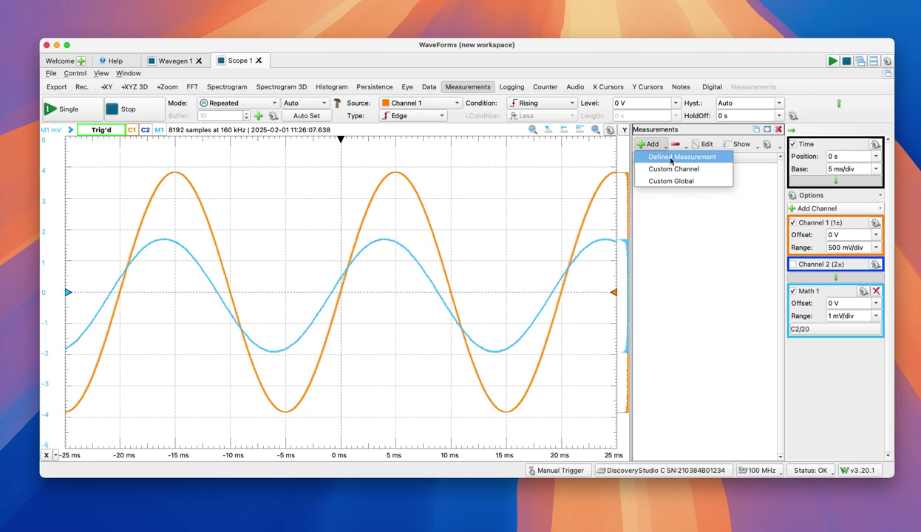
left_click(671, 157)
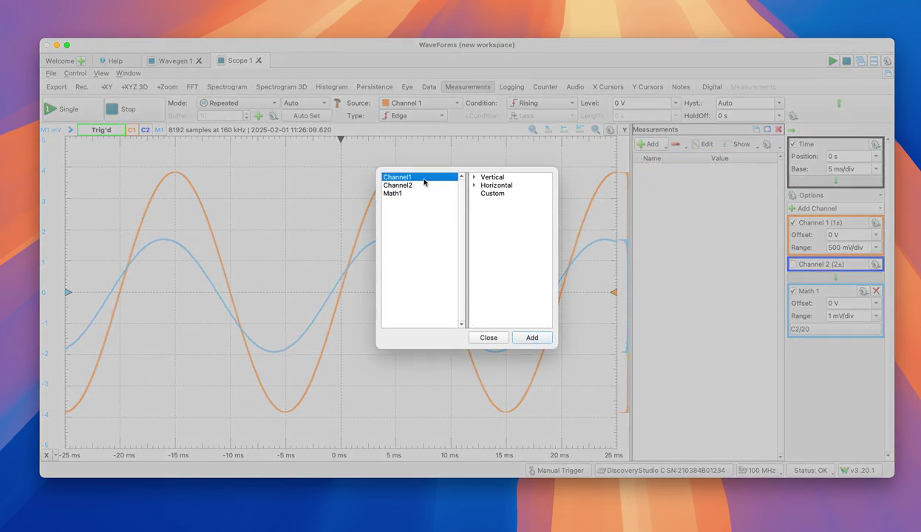
left_click(474, 177)
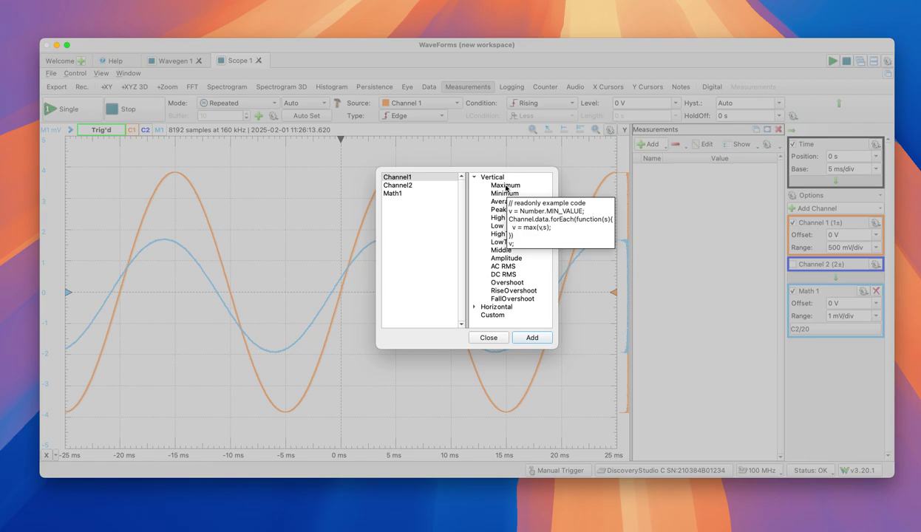
left_click(506, 185)
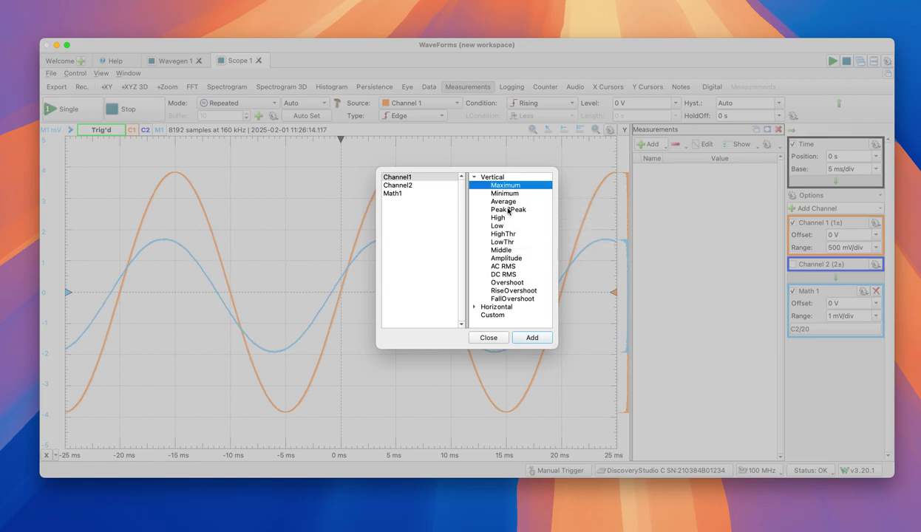
left_click(524, 338)
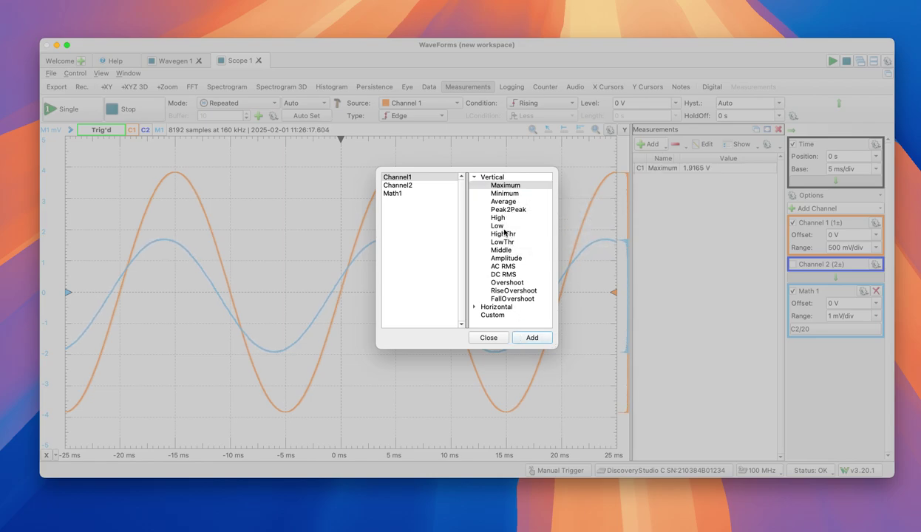
left_click(503, 266)
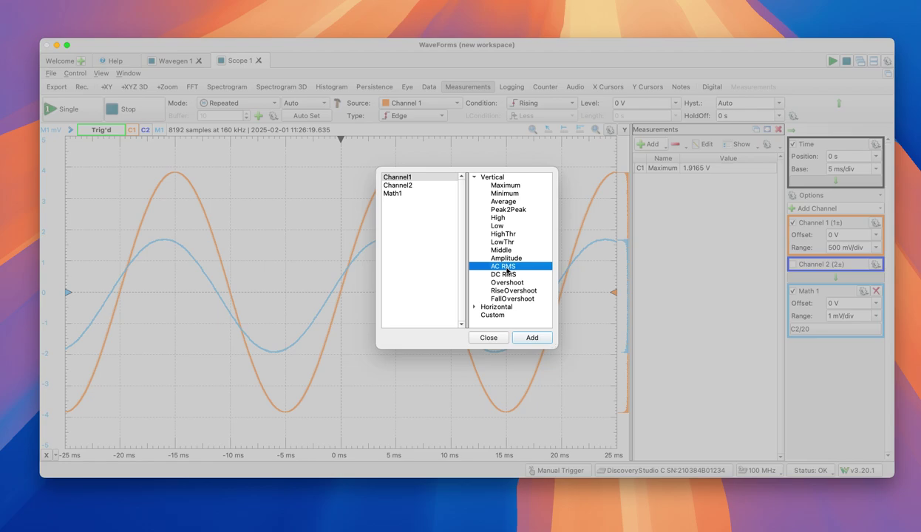
left_click(536, 339)
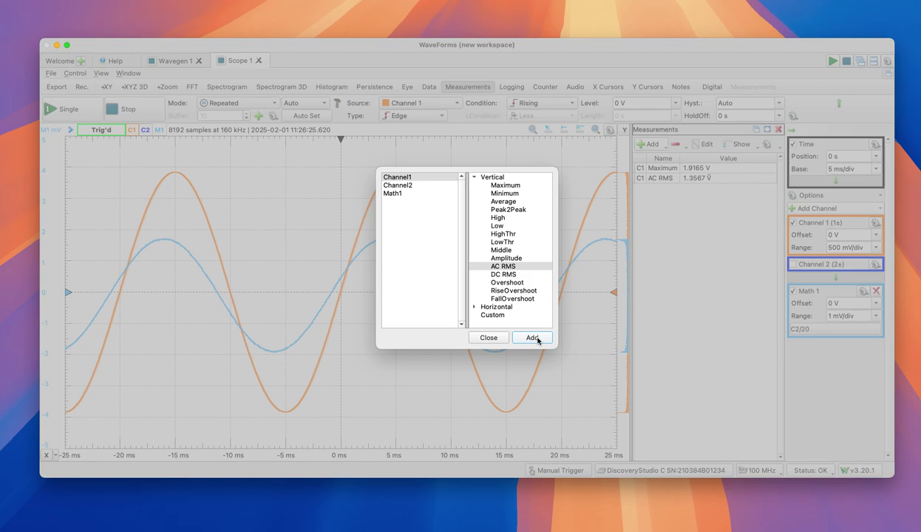
Step: Add Maximum and AC RMS measurements for Math 1 and close the dialog
left_click(401, 194)
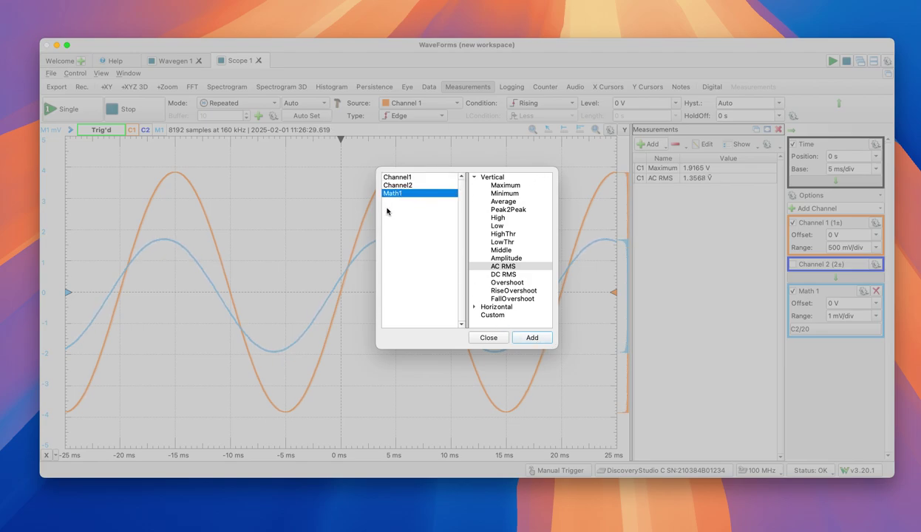
left_click(503, 185)
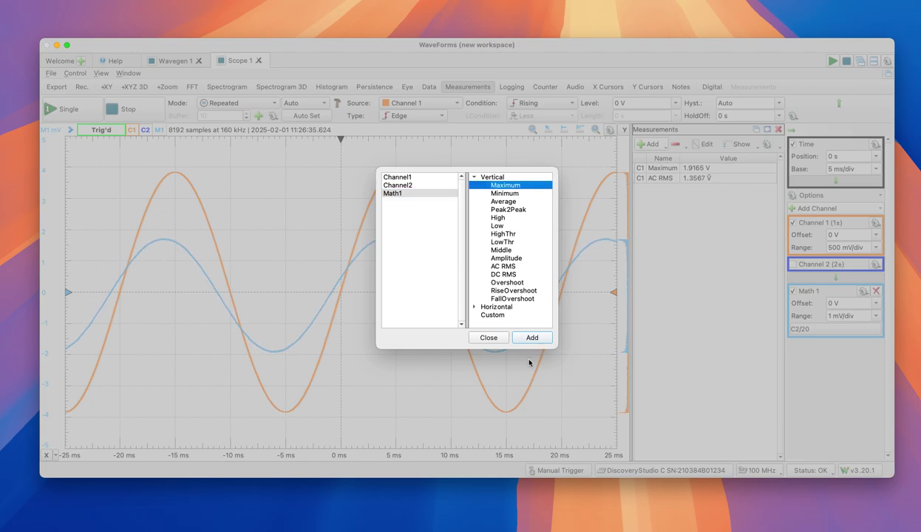
left_click(532, 337)
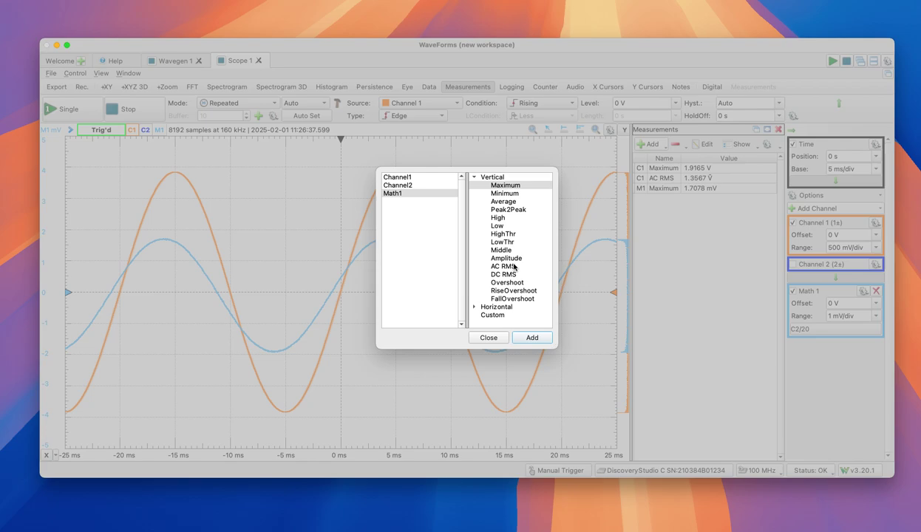
left_click(504, 267)
left_click(530, 338)
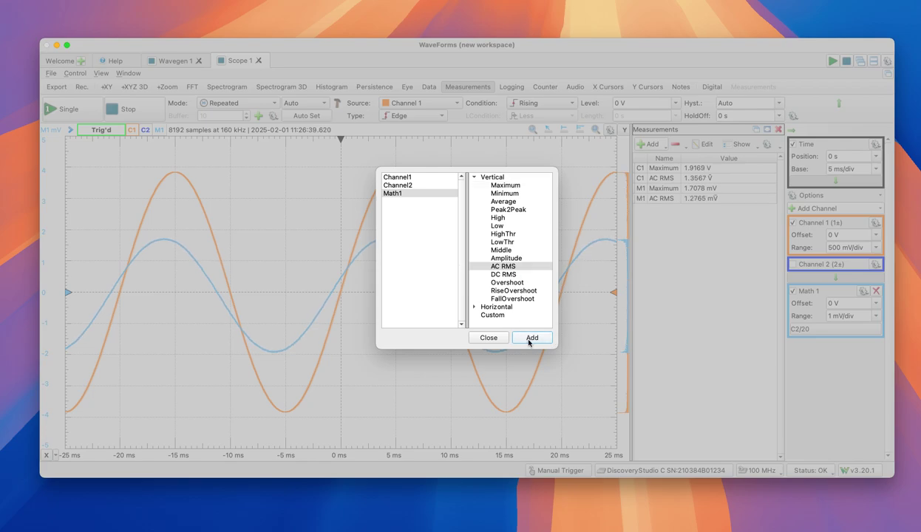
left_click(486, 337)
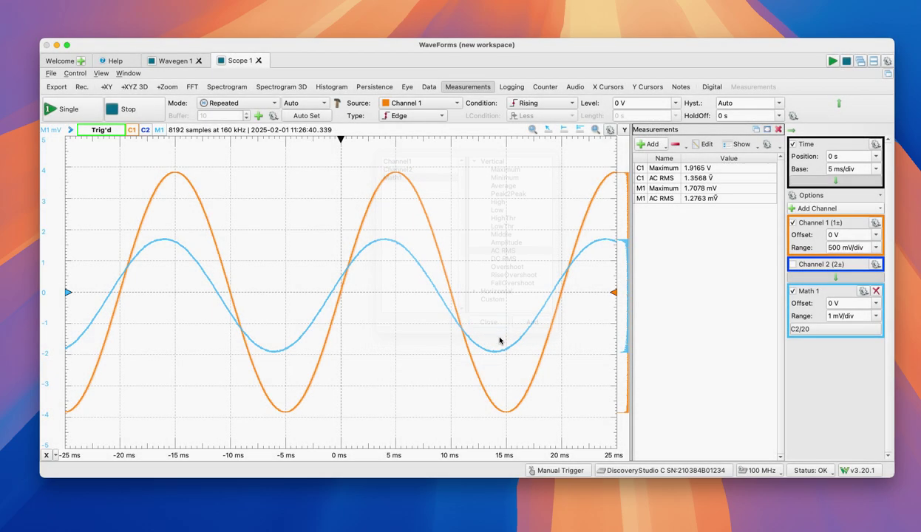
left_click(701, 189)
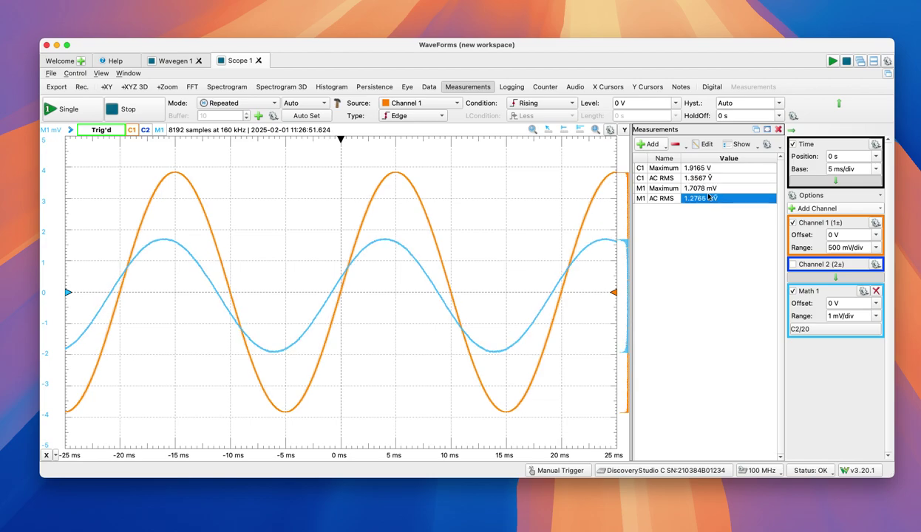
left_click(704, 179)
left_click(702, 190)
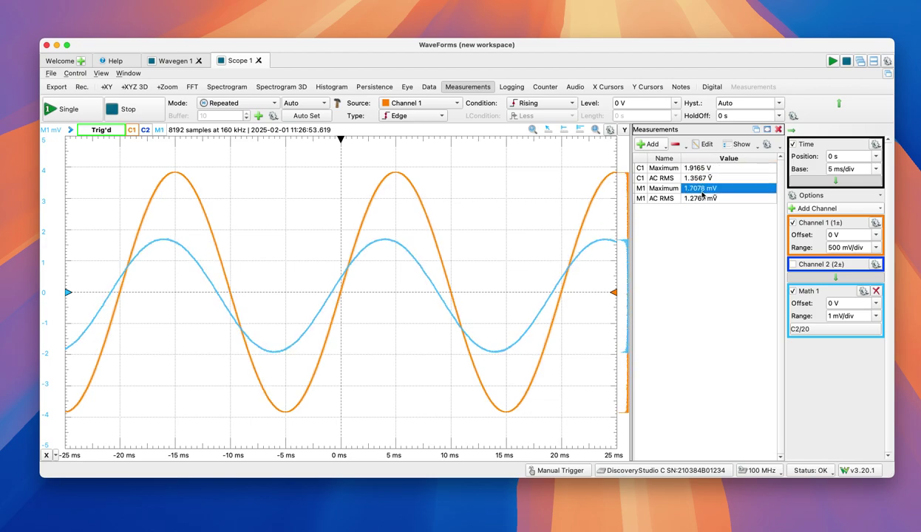
left_click(703, 200)
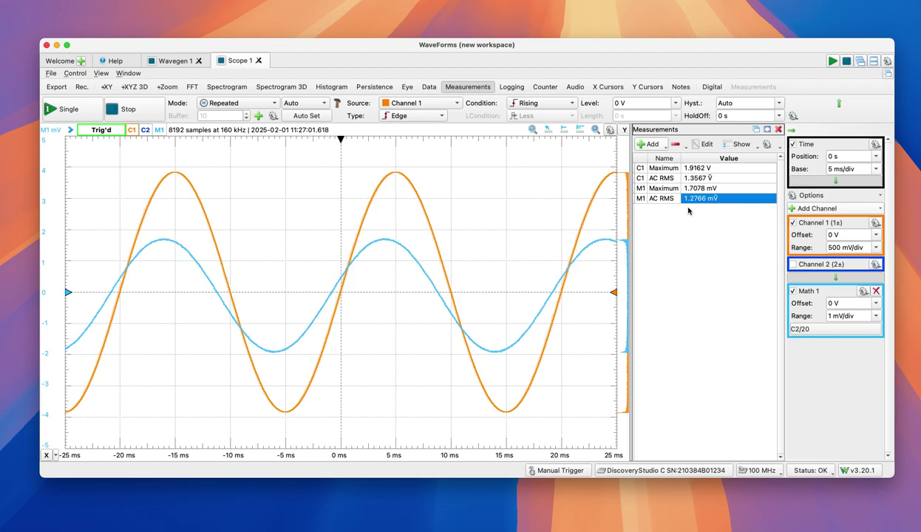
Step: Add a defined Frequency measurement for Channel 1 to the measurements table
left_click(650, 145)
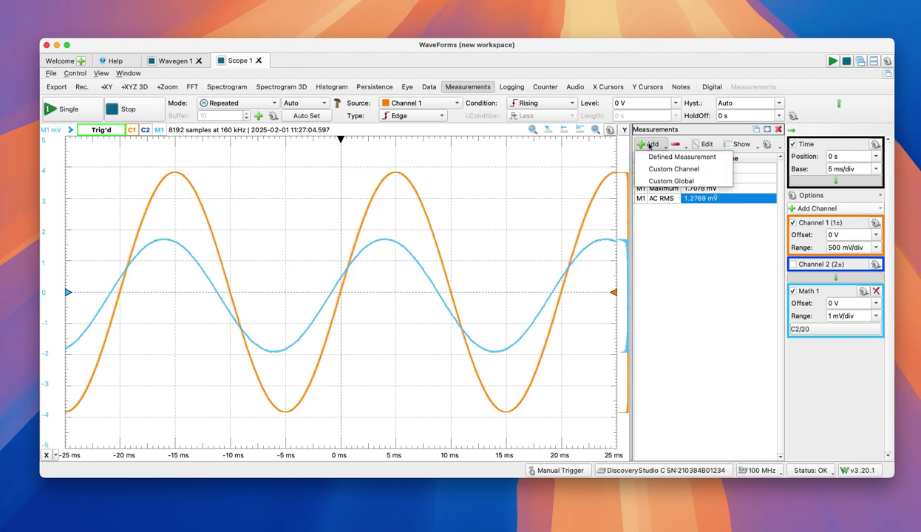
left_click(667, 159)
left_click(422, 178)
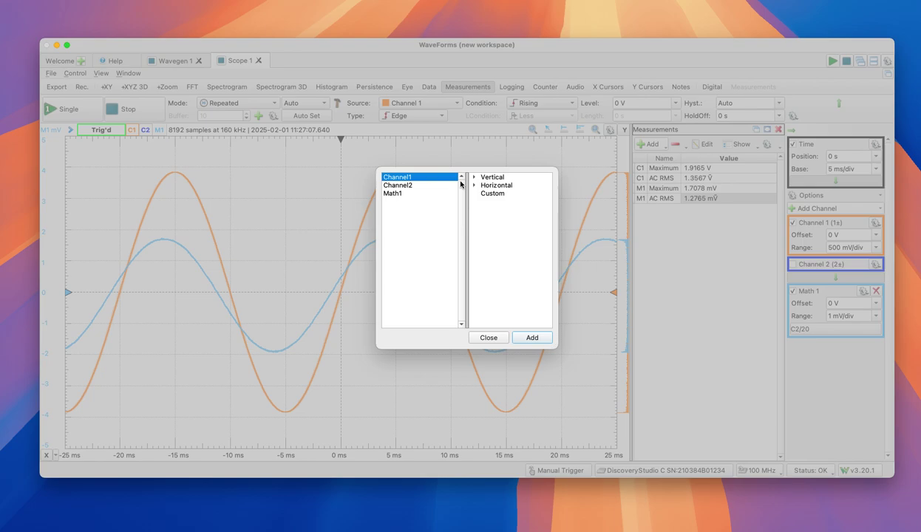
left_click(475, 186)
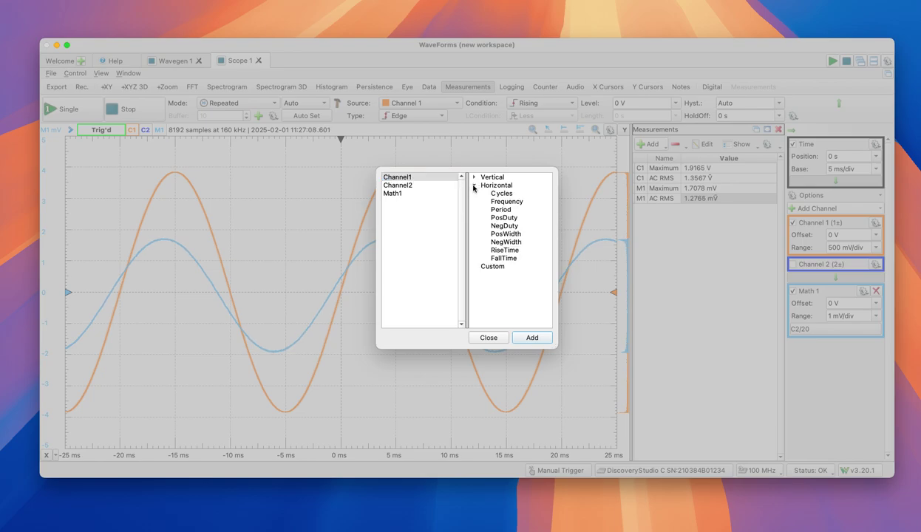
left_click(507, 202)
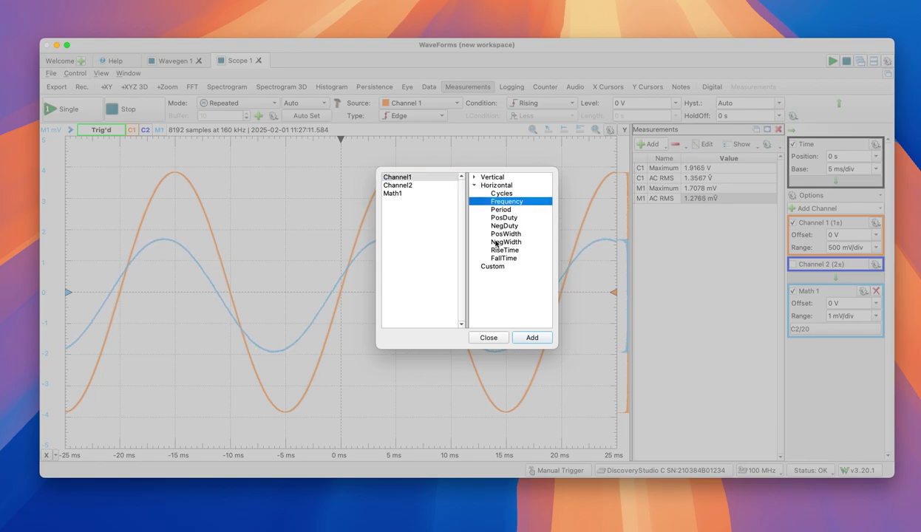
left_click(532, 338)
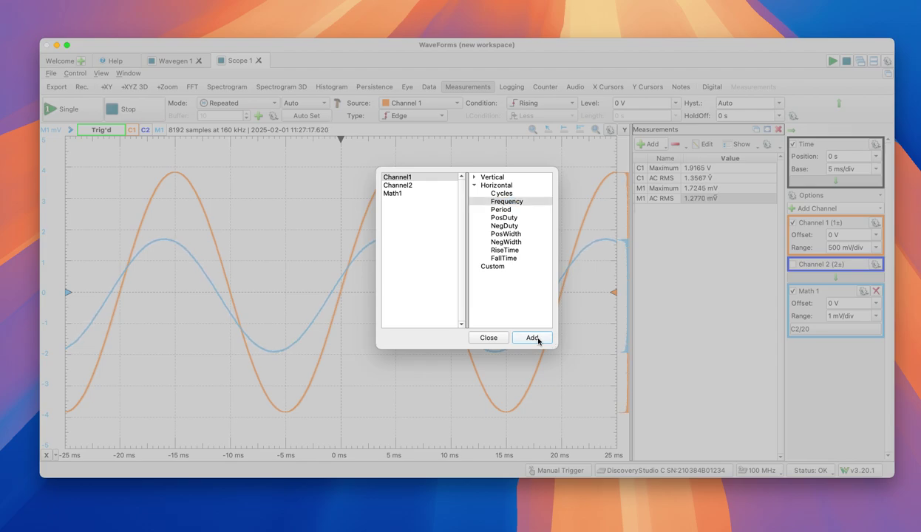
left_click(497, 338)
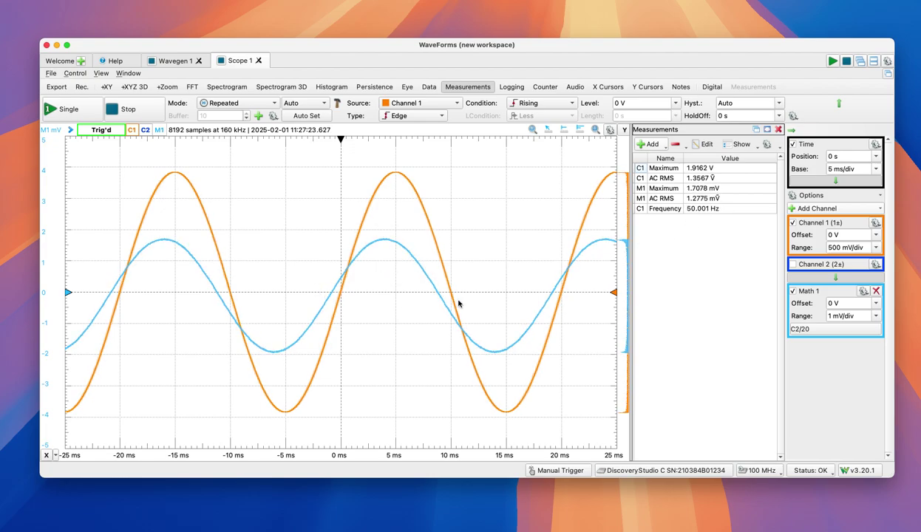
Step: Add a second defined Frequency measurement, this time with Math1 as the source
left_click(658, 146)
left_click(677, 157)
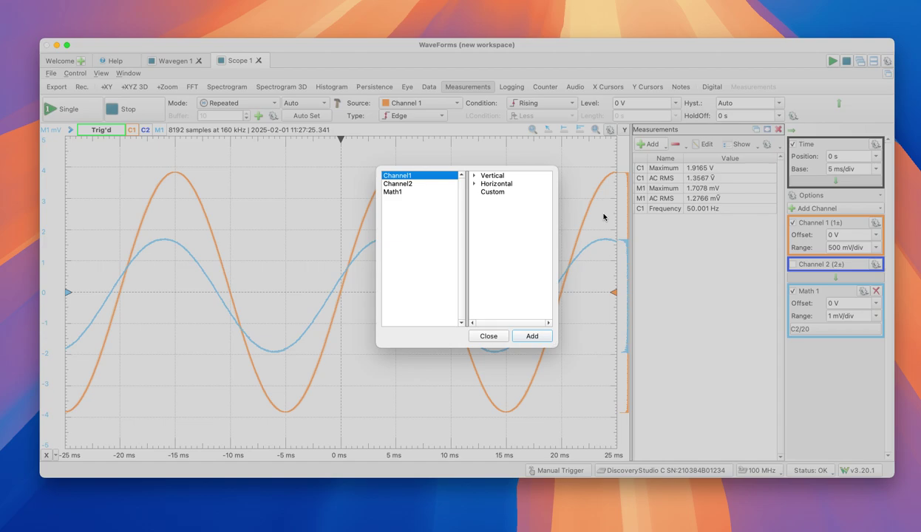
left_click(399, 186)
left_click(400, 192)
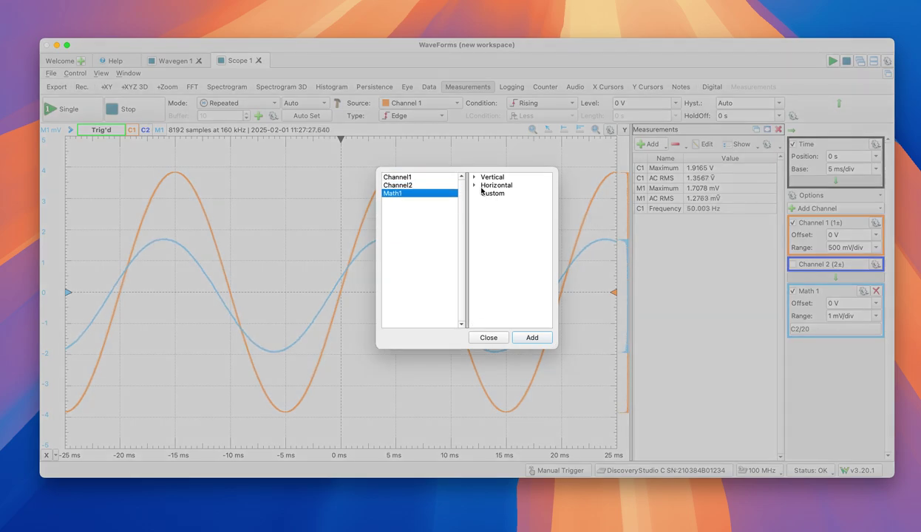
left_click(474, 185)
left_click(498, 202)
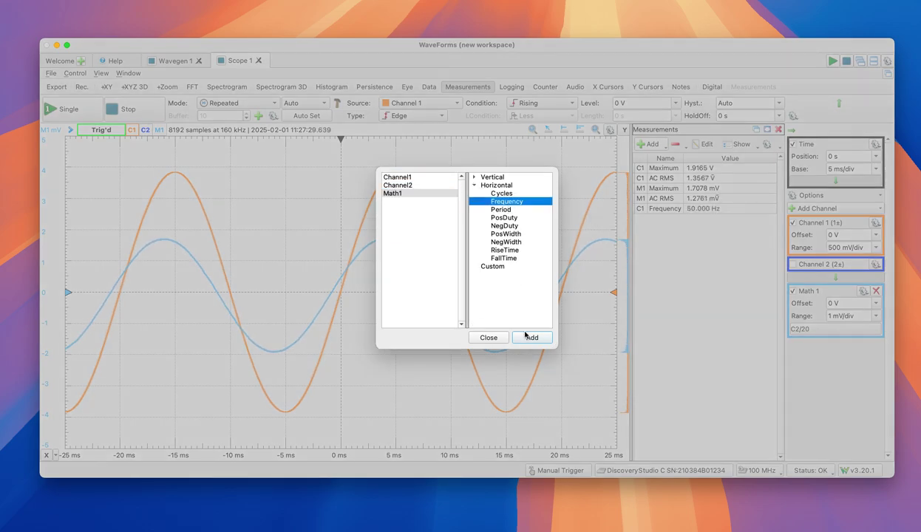
left_click(532, 338)
left_click(489, 338)
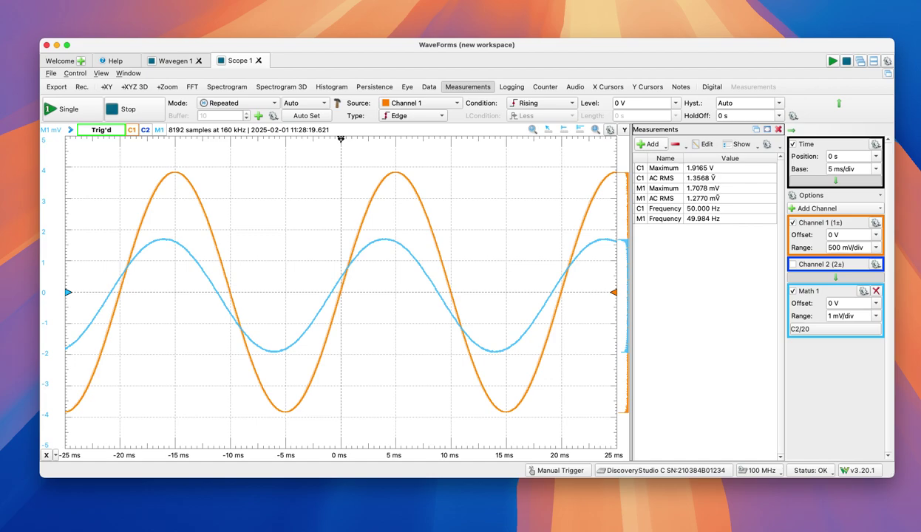
mouse_move(341, 138)
left_mouse_down()
mouse_move(285, 140)
mouse_move(339, 140)
left_mouse_up()
Step: Review the Channel1/Channel2 Phase script in a Custom Global measurement, then add it to the table
left_click(651, 145)
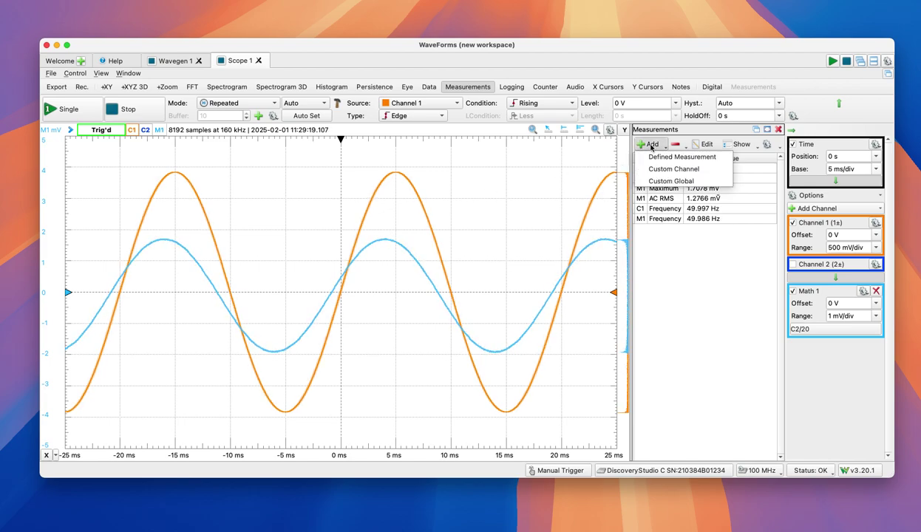
left_click(670, 182)
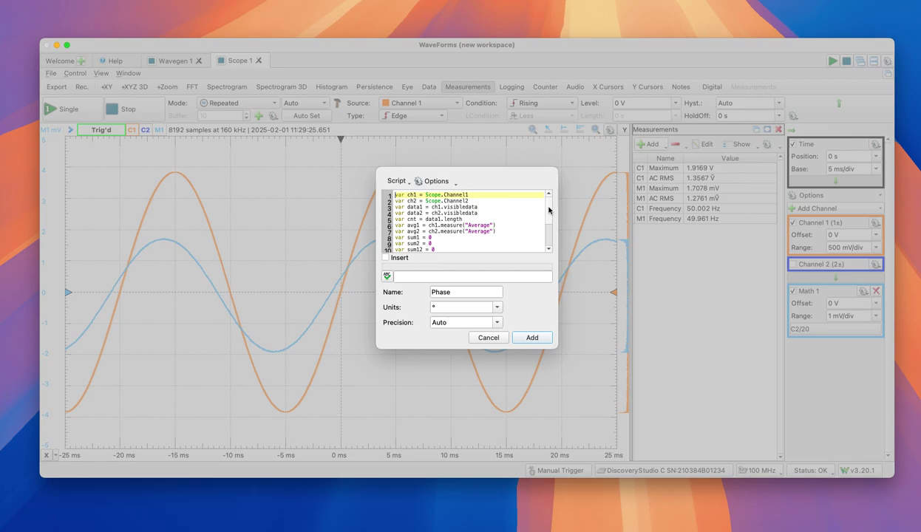
scroll(548, 215, "down", 1)
scroll(549, 214, "up", 1)
left_click(477, 198)
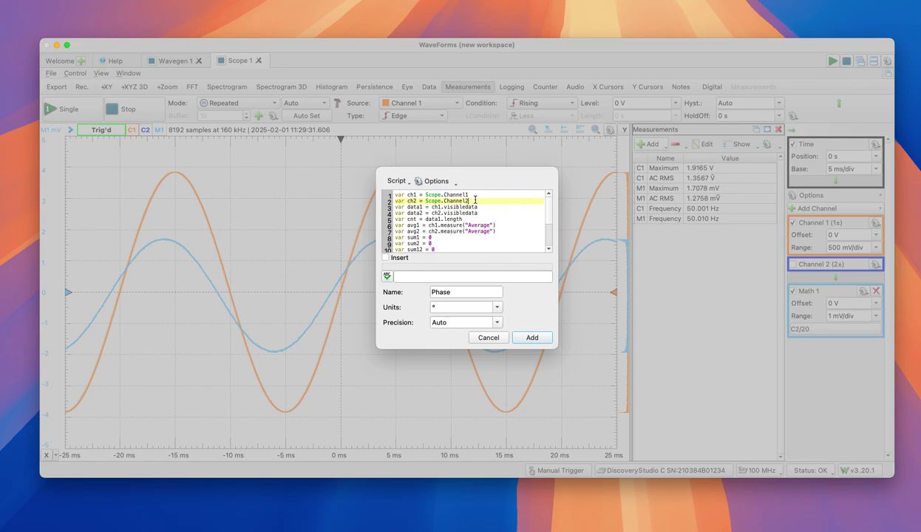
left_click_drag(469, 200, 394, 195)
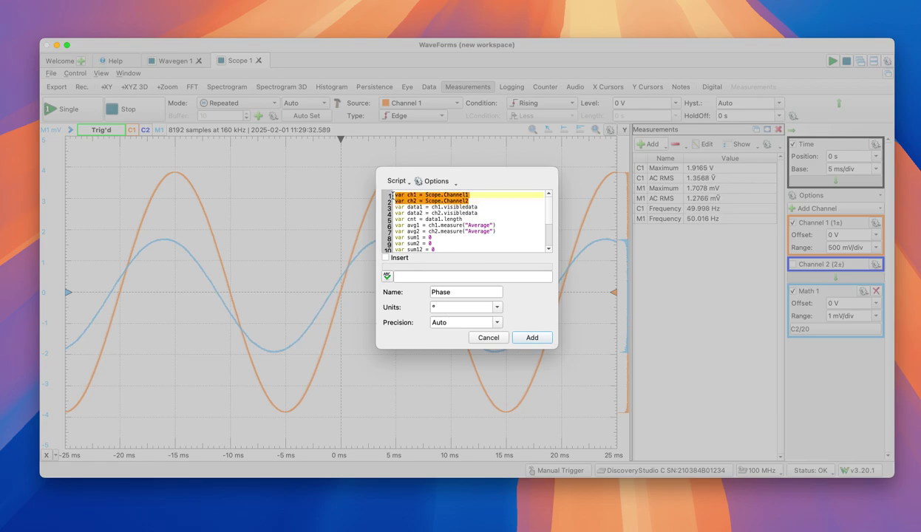
left_click(490, 201)
left_click_drag(490, 202, 395, 195)
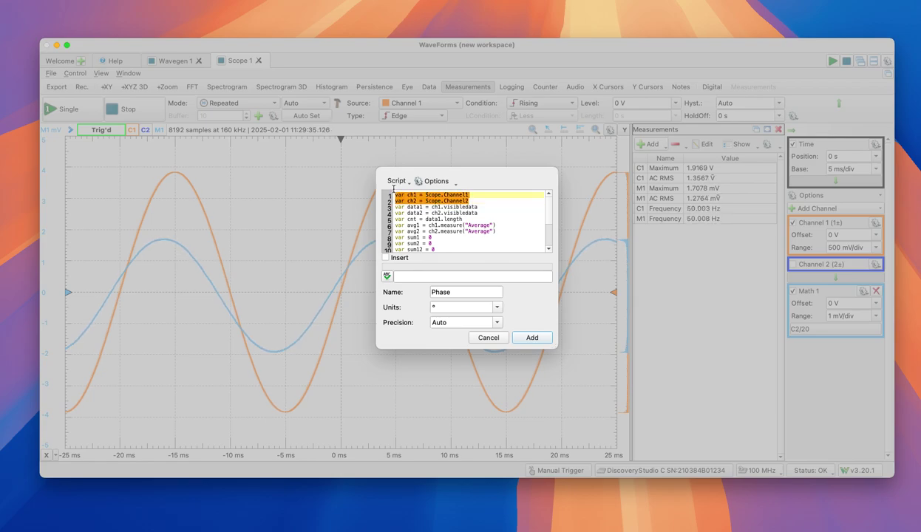
left_click(457, 195)
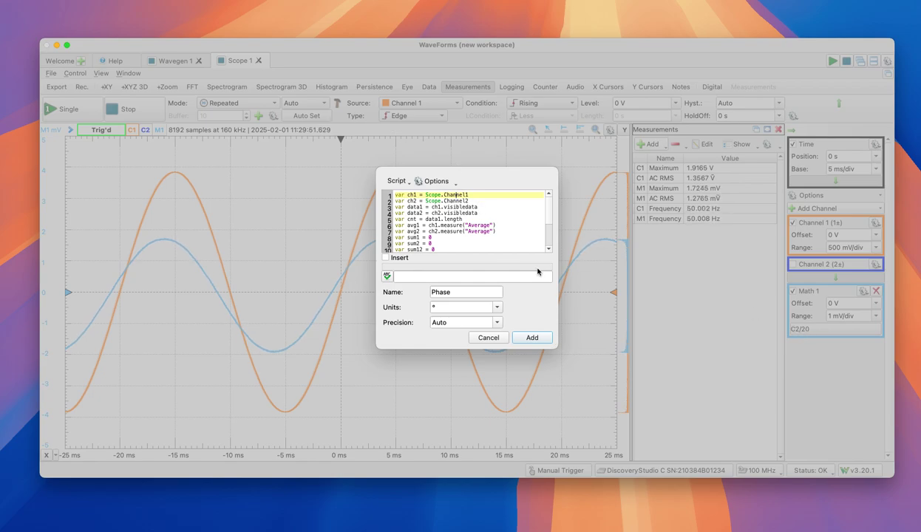
left_click(529, 338)
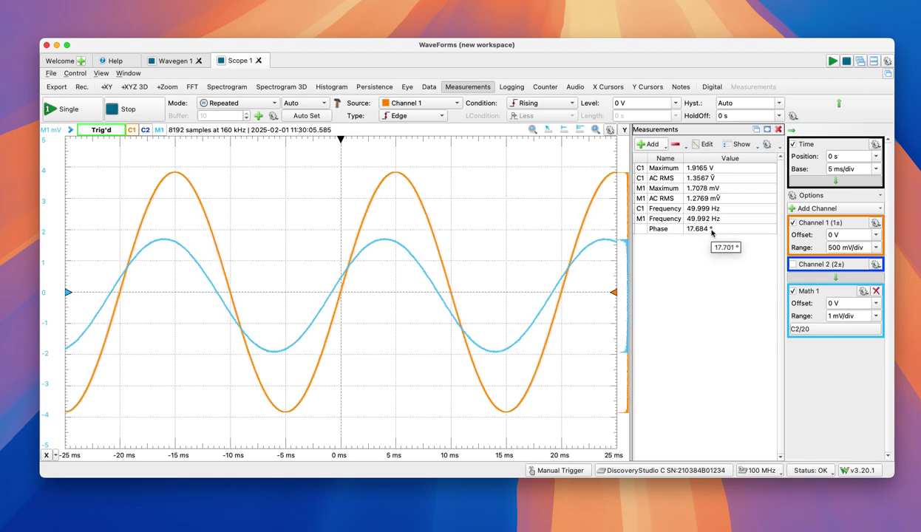
left_click(702, 229)
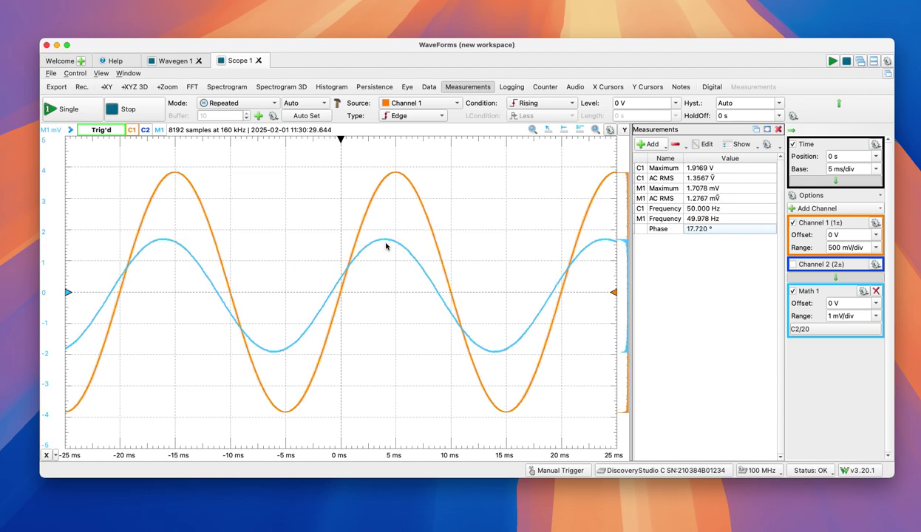
left_click(701, 179)
left_click(698, 200)
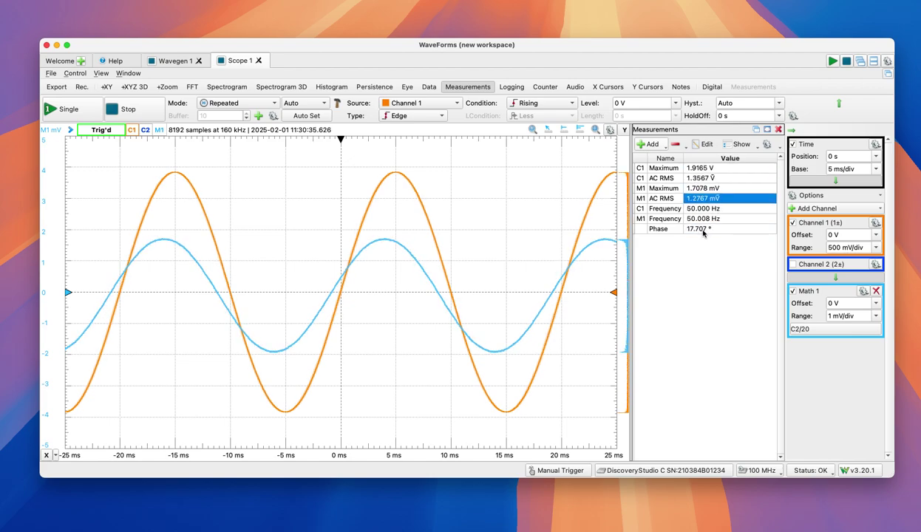
left_click(704, 231)
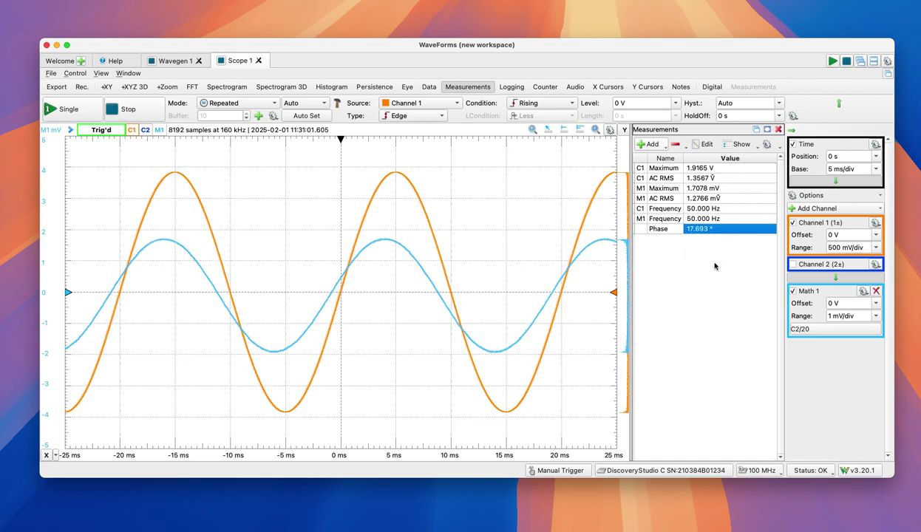
left_click(688, 236)
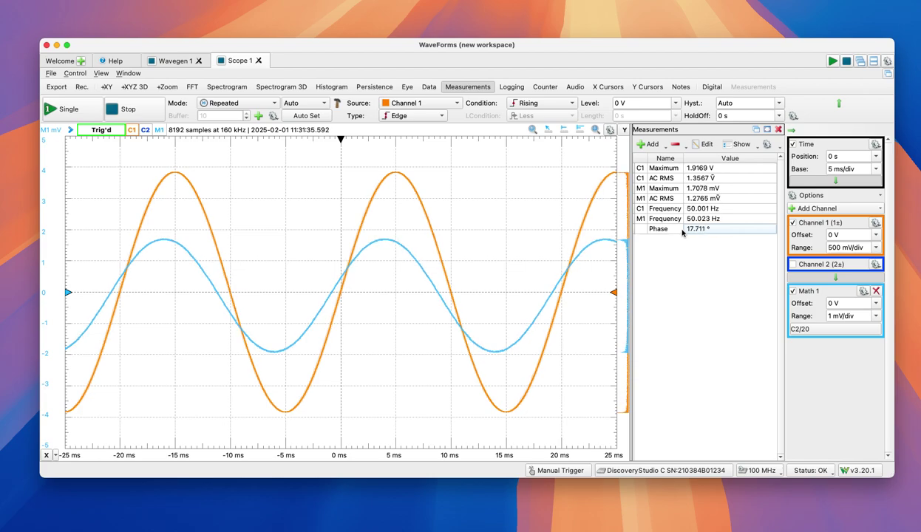
left_click(706, 169)
left_click(178, 60)
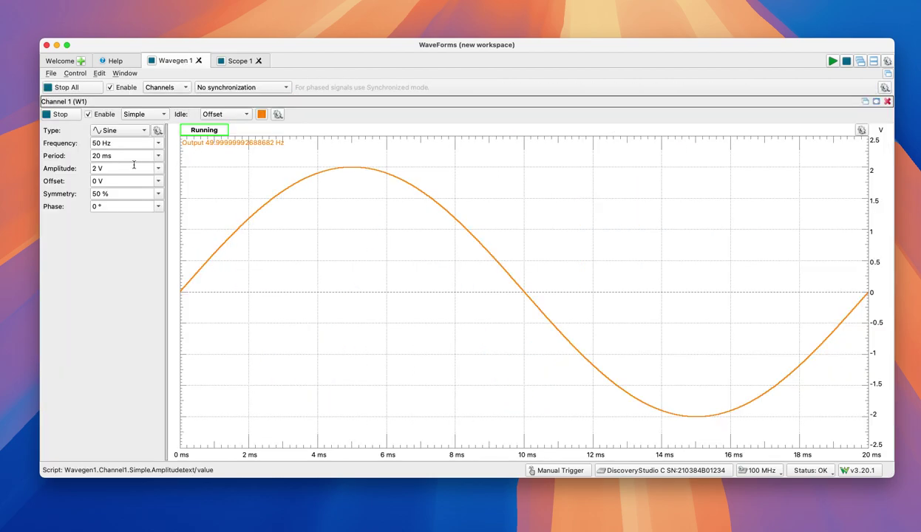
left_click_drag(103, 169, 87, 169)
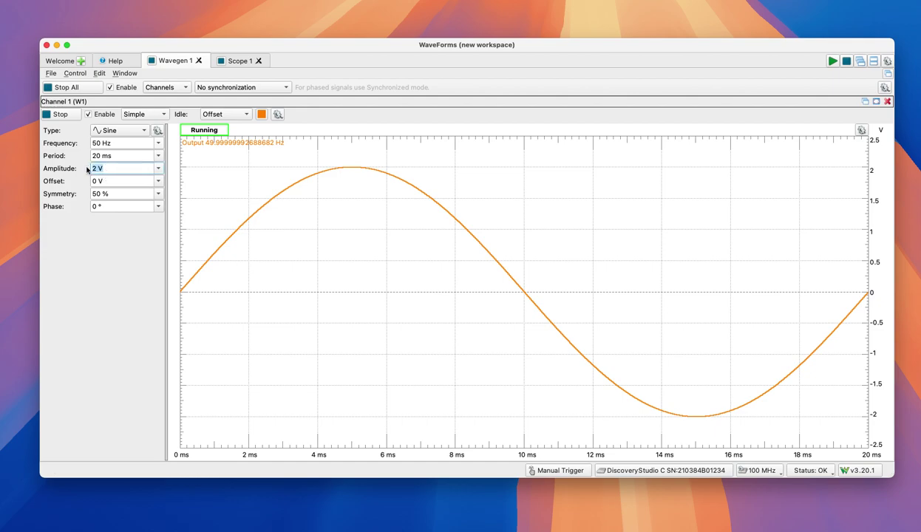
left_click(230, 62)
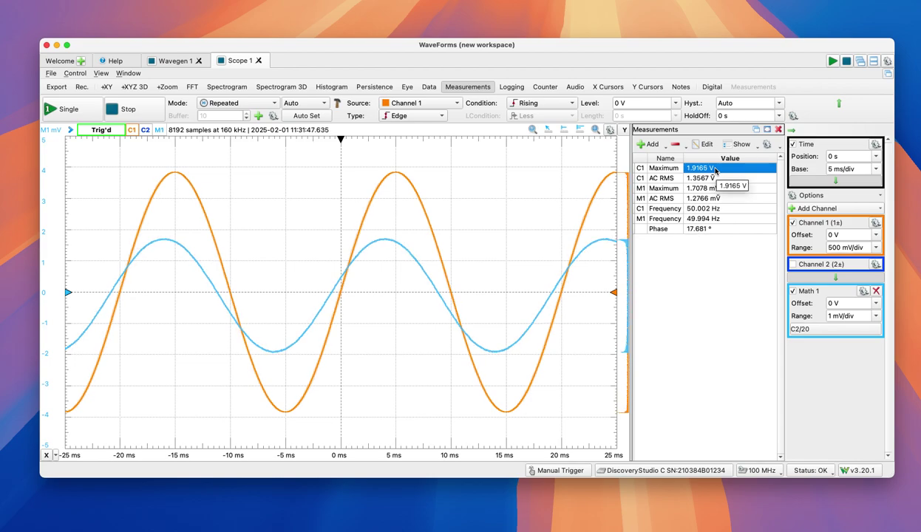
left_click(716, 336)
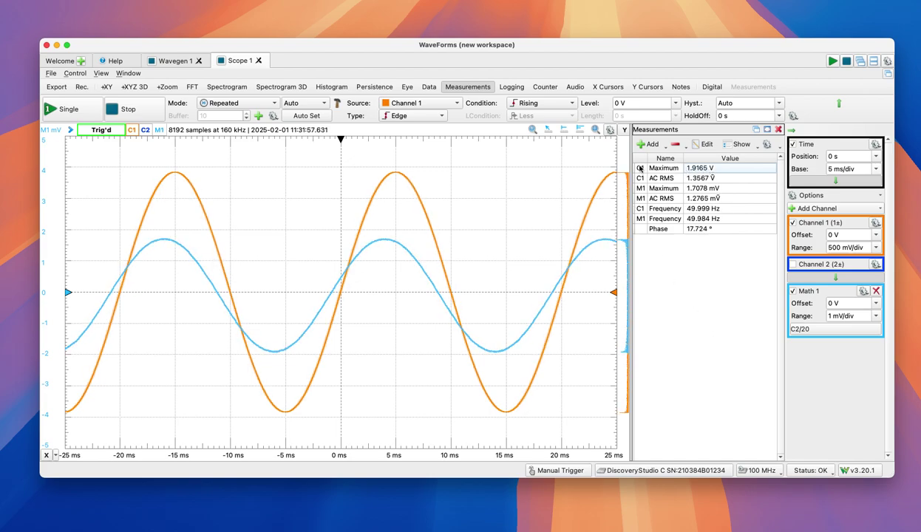
left_click(701, 191)
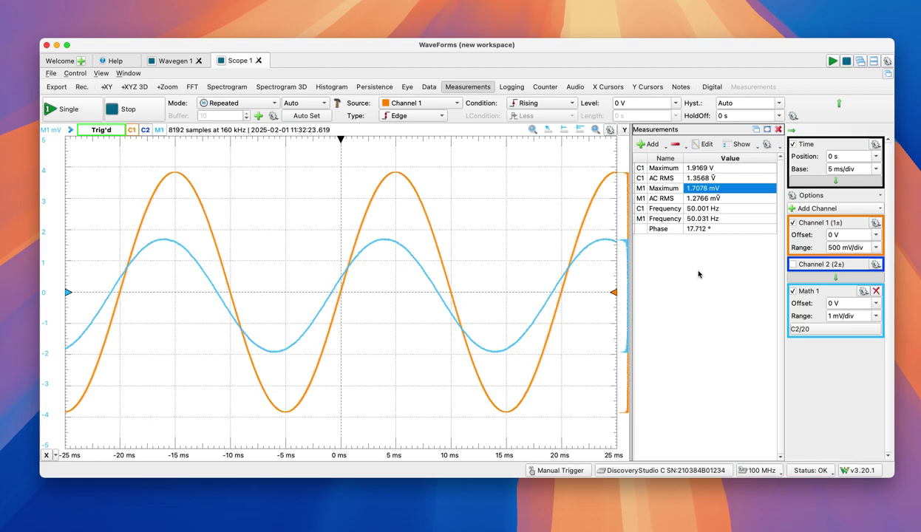
left_click(663, 169)
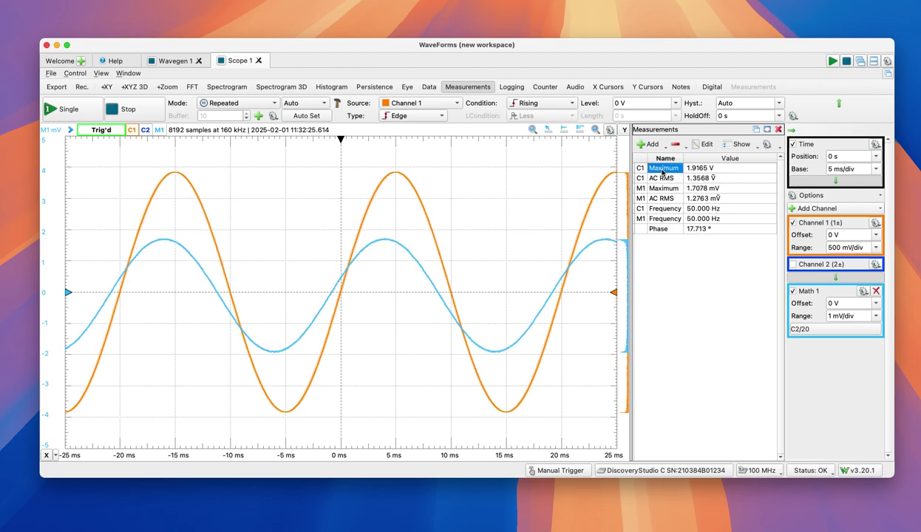
left_click(698, 170)
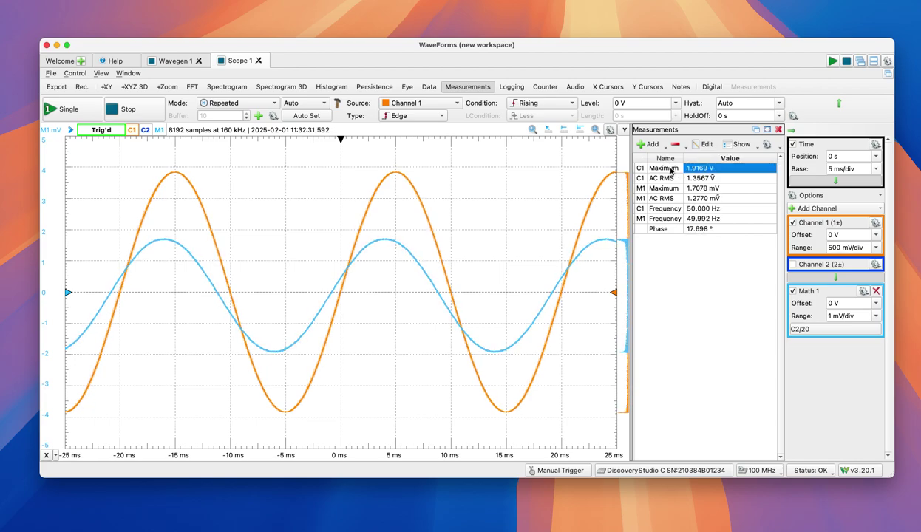
left_click_drag(671, 171, 708, 170)
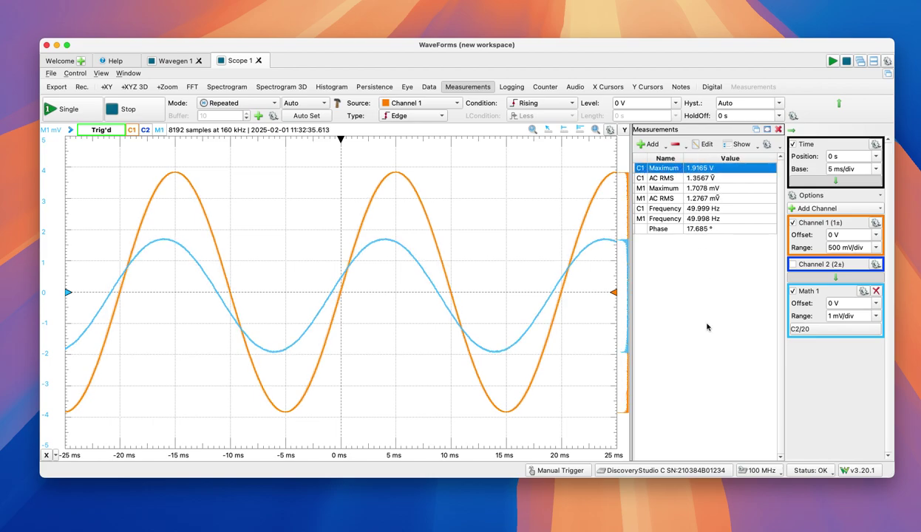
left_click(647, 173)
left_click_drag(647, 172, 727, 174)
left_click(702, 275)
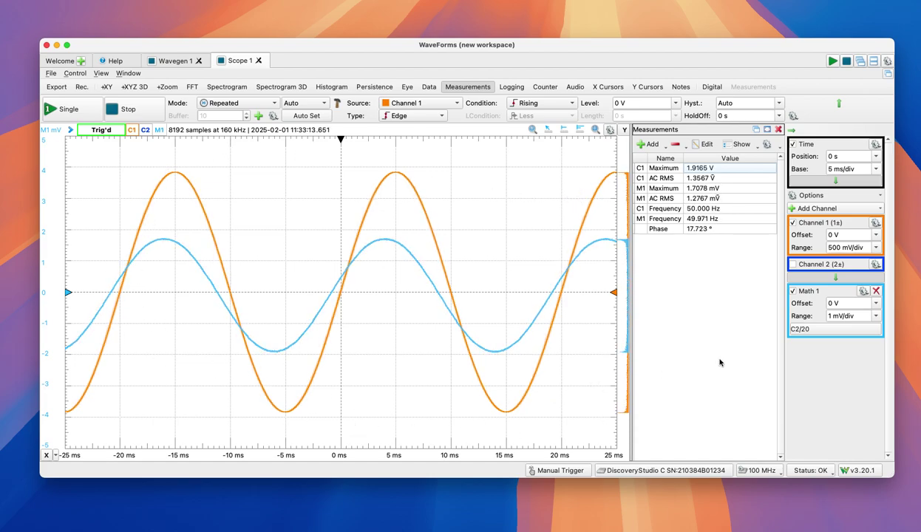
Step: Add a simple Math 2 channel and colour its trace green
left_click(821, 211)
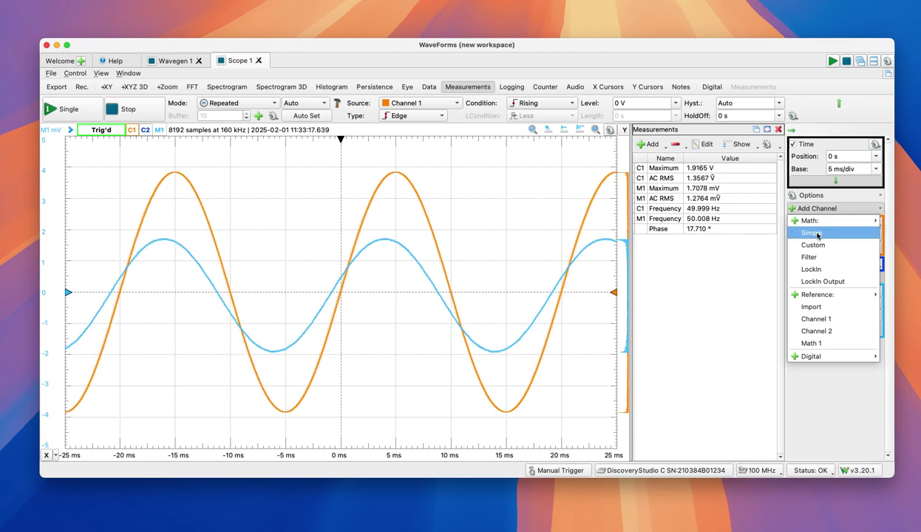
left_click(812, 233)
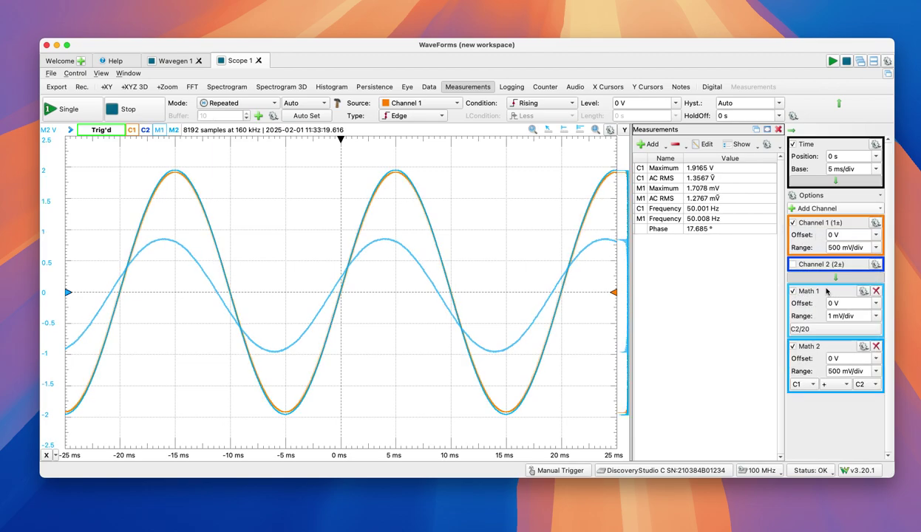
left_click(864, 347)
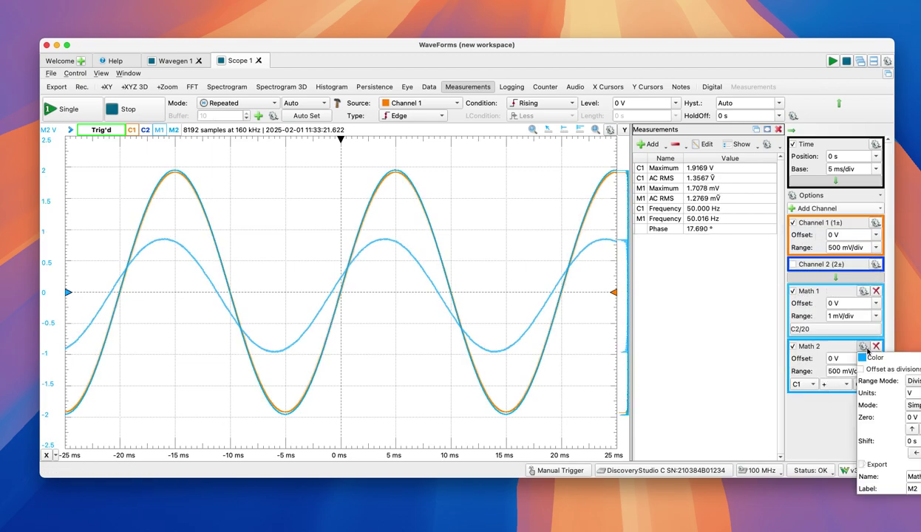
left_click(860, 352)
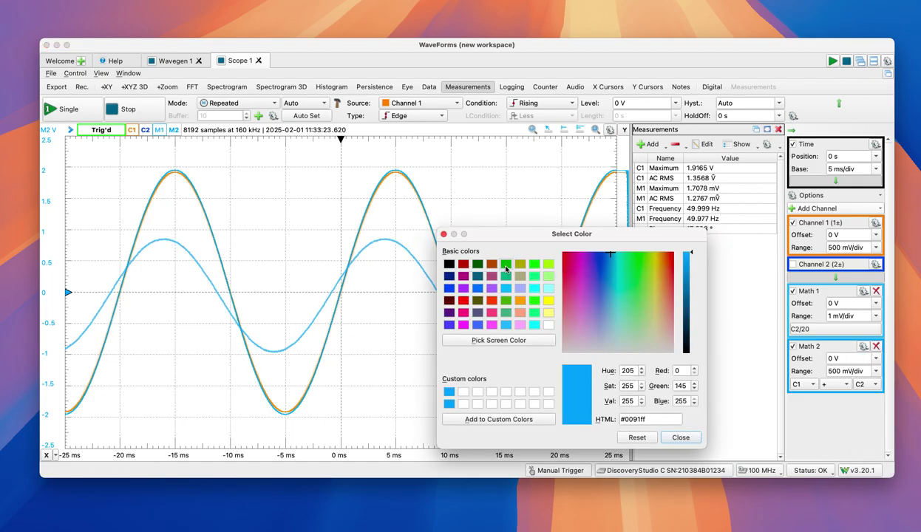
left_click(506, 264)
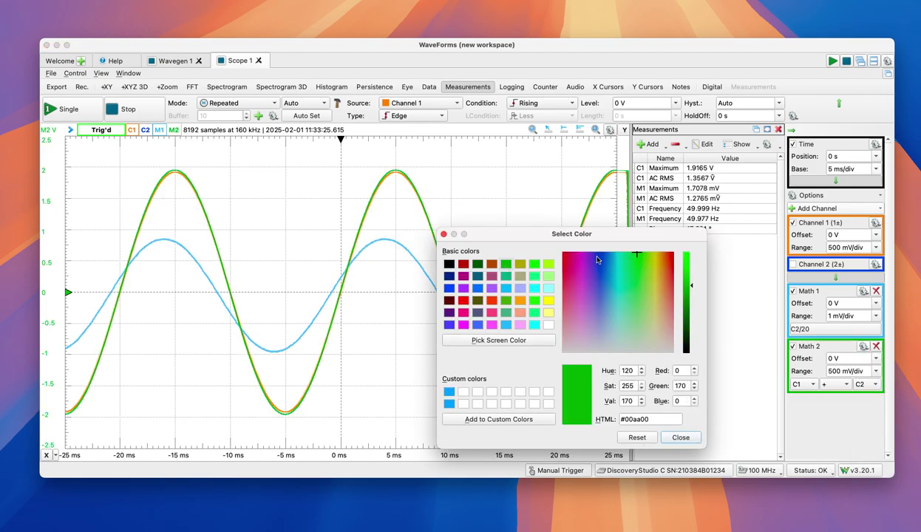
left_click(680, 438)
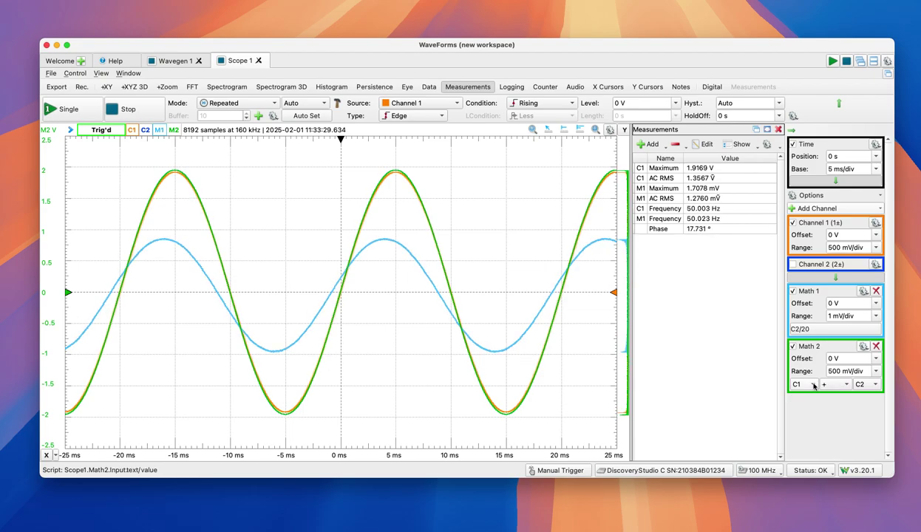
Step: Make Math 2 compute C1 × M1 with a 1 mV/div range
left_click(865, 385)
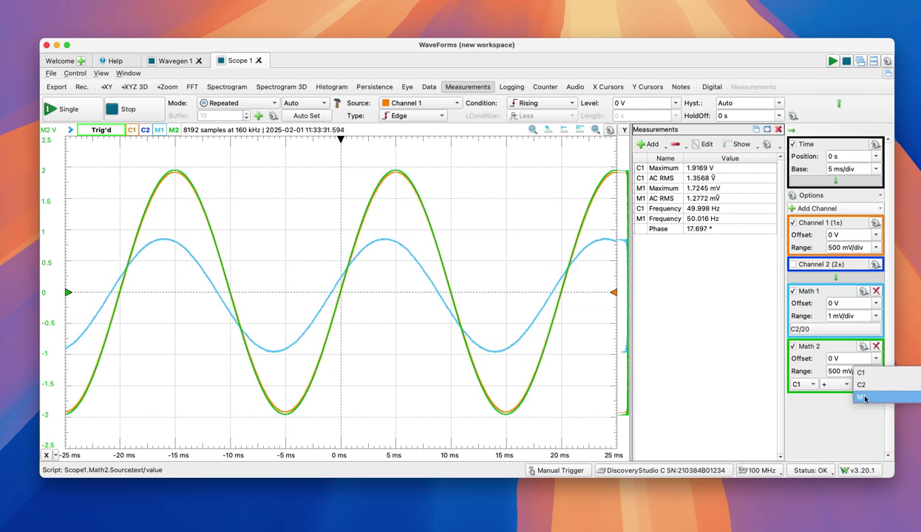
left_click(865, 398)
left_click(838, 385)
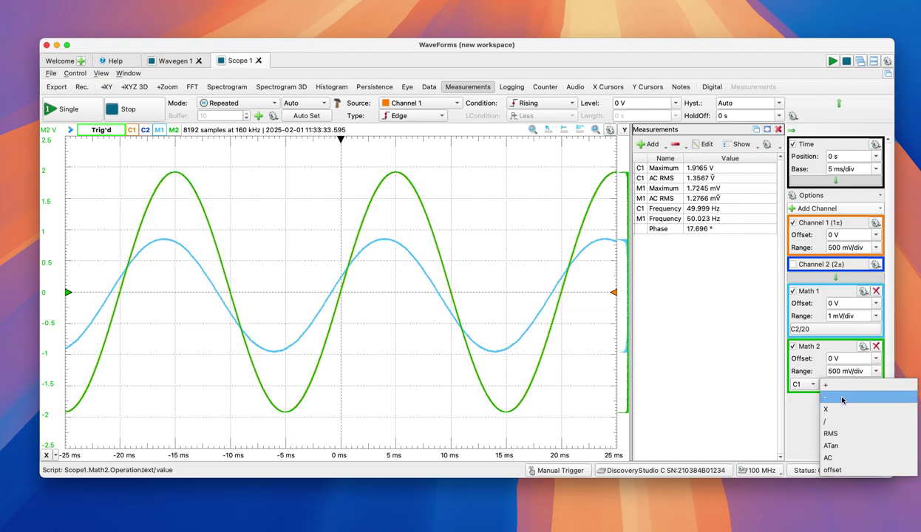
left_click(834, 409)
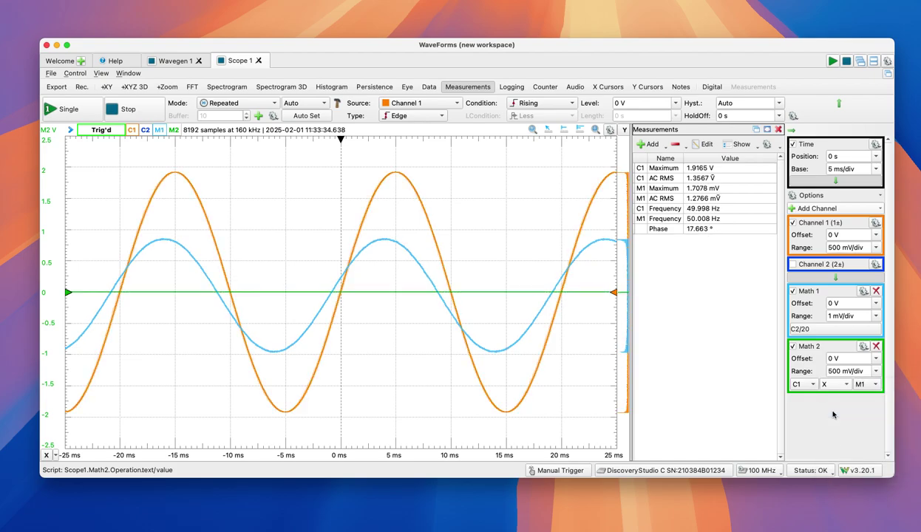
left_click(878, 373)
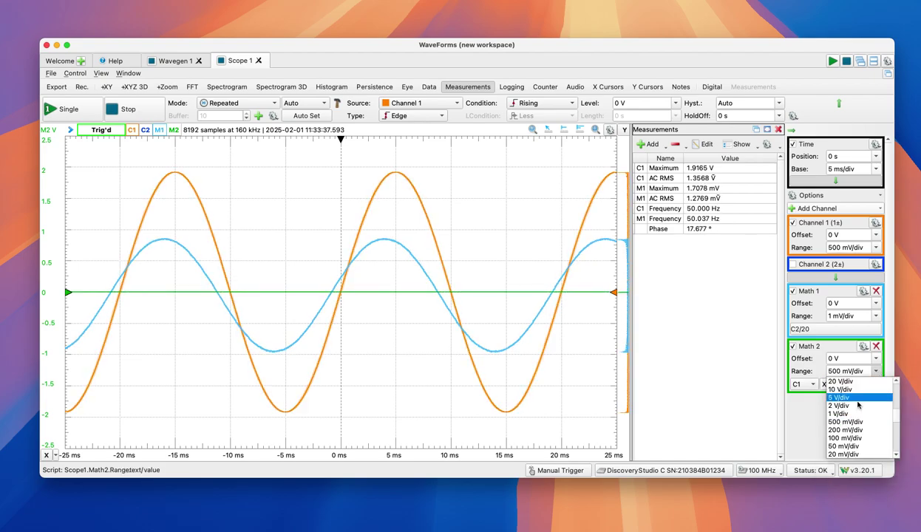
scroll(898, 419, "down", 3)
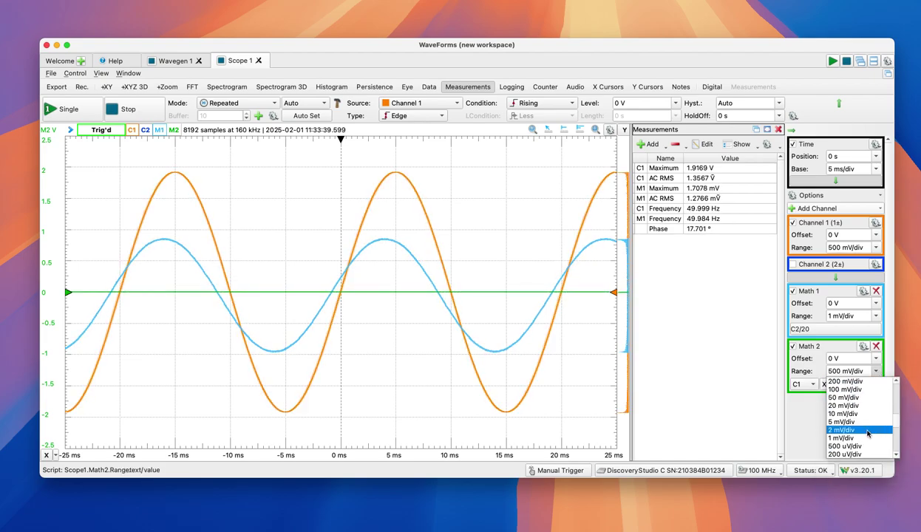
left_click(860, 438)
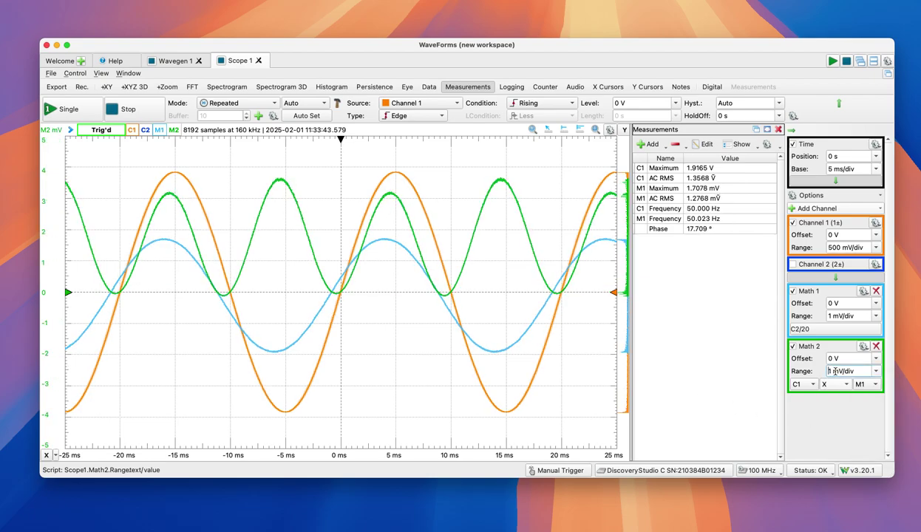
left_click_drag(833, 371, 855, 372)
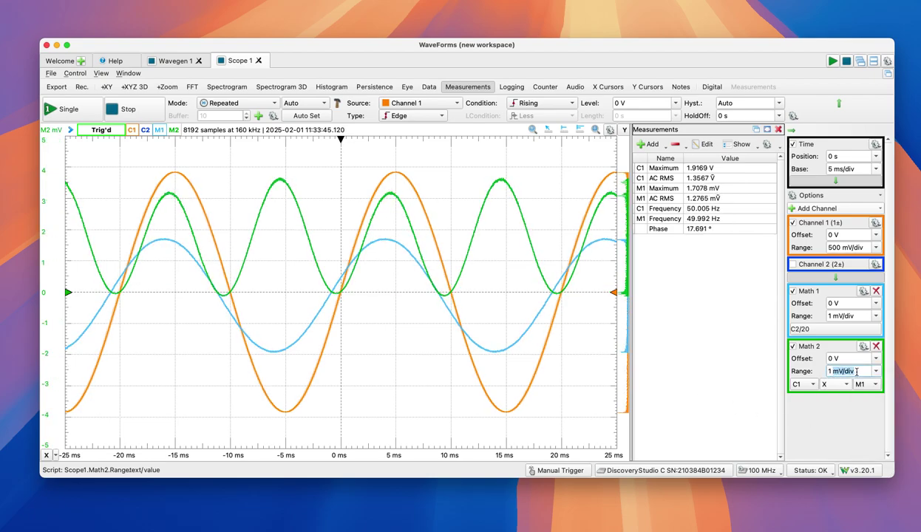
left_click(847, 418)
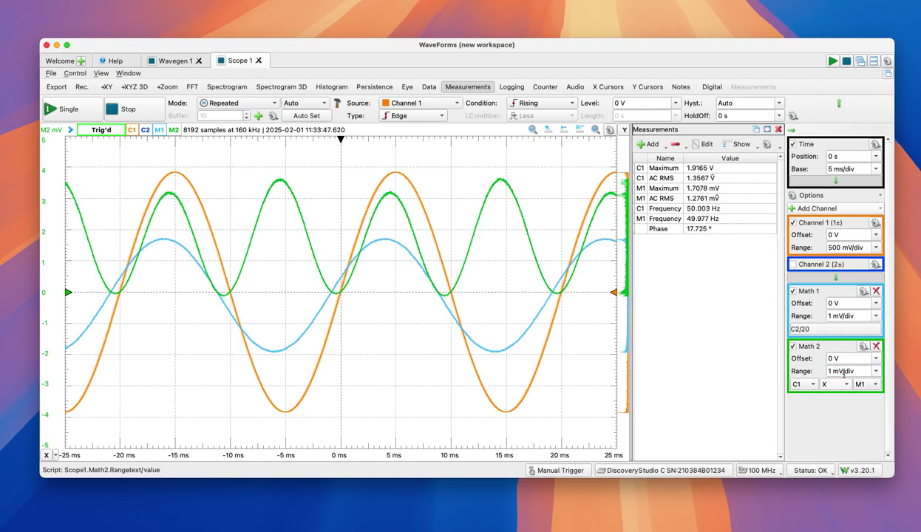
left_click_drag(843, 374, 833, 372)
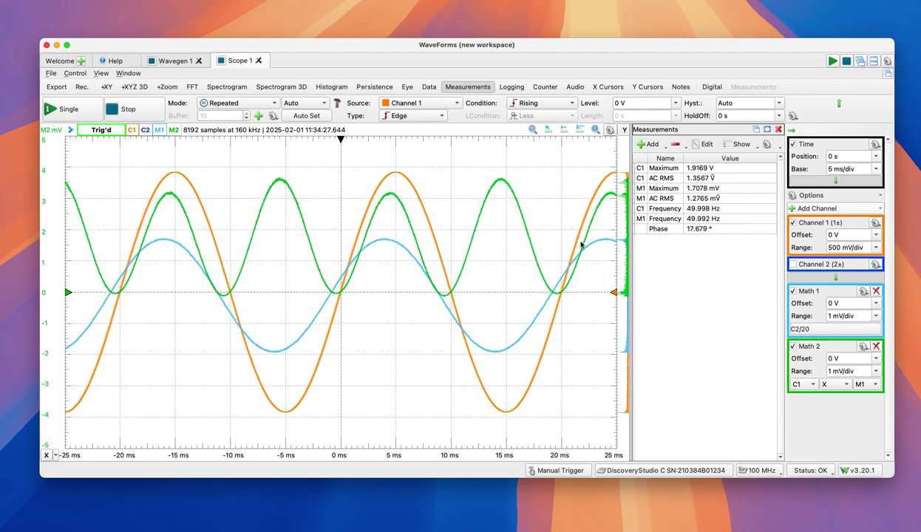
Step: Add a defined Vertical Average measurement with Math2 as the source, reading about 1.650 mV
left_click(662, 147)
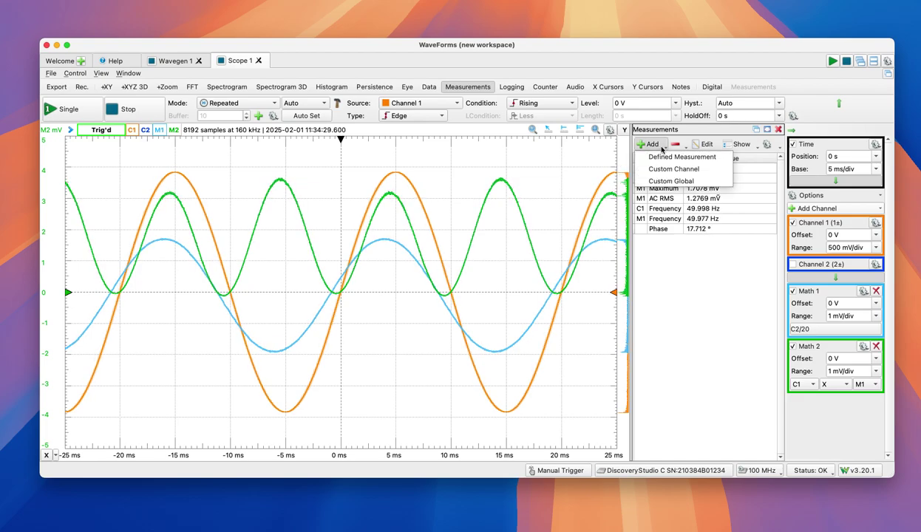
left_click(655, 157)
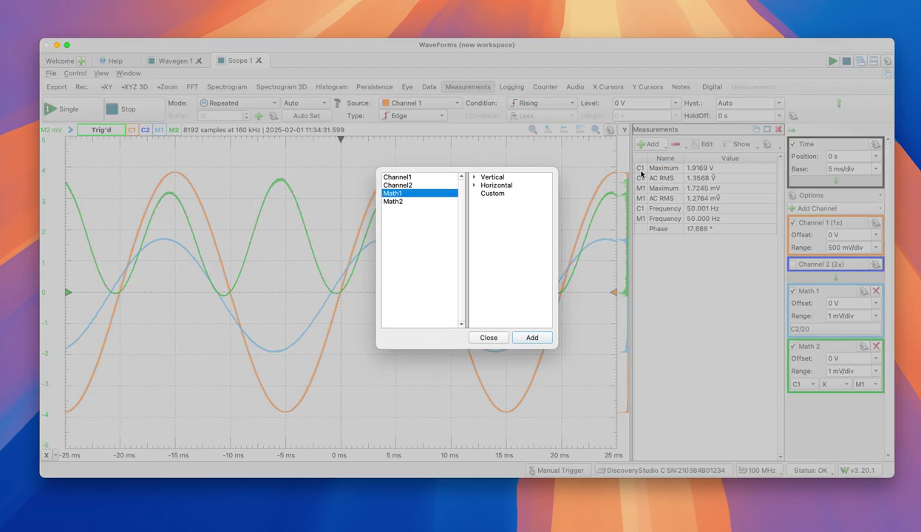
left_click(414, 200)
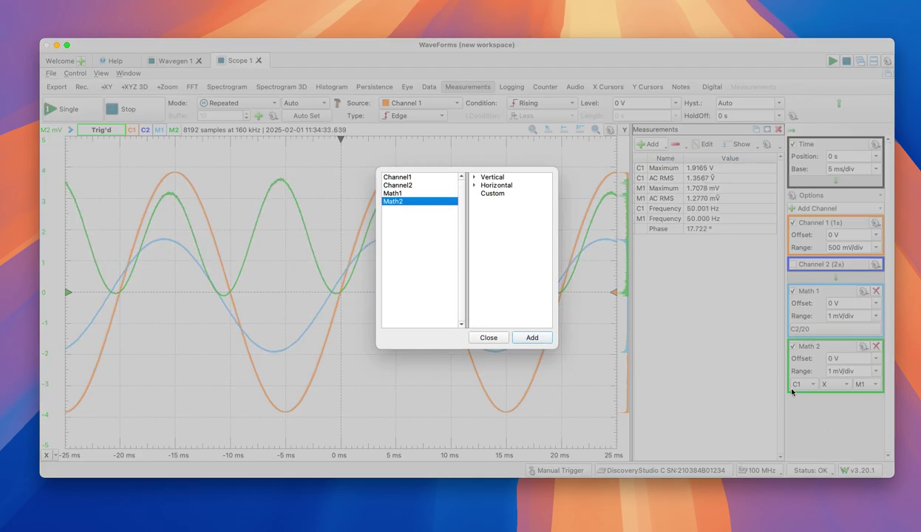
left_click(475, 178)
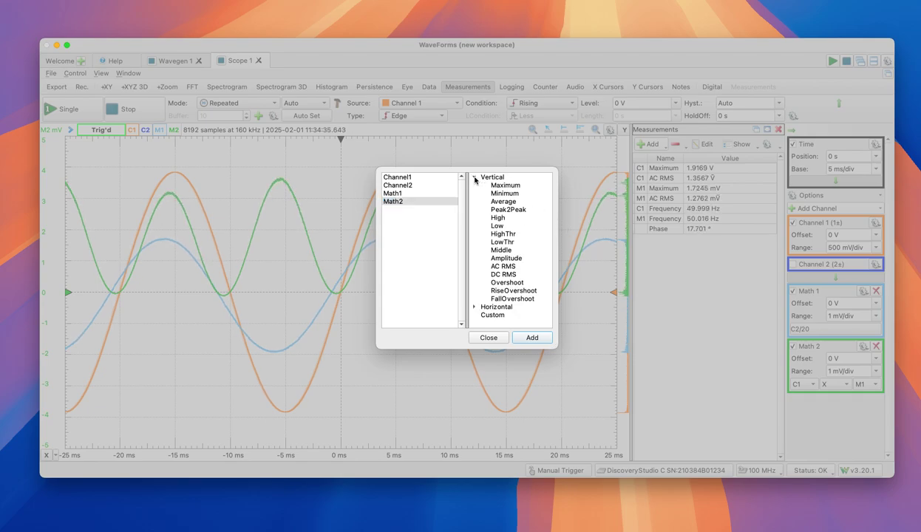
left_click(502, 201)
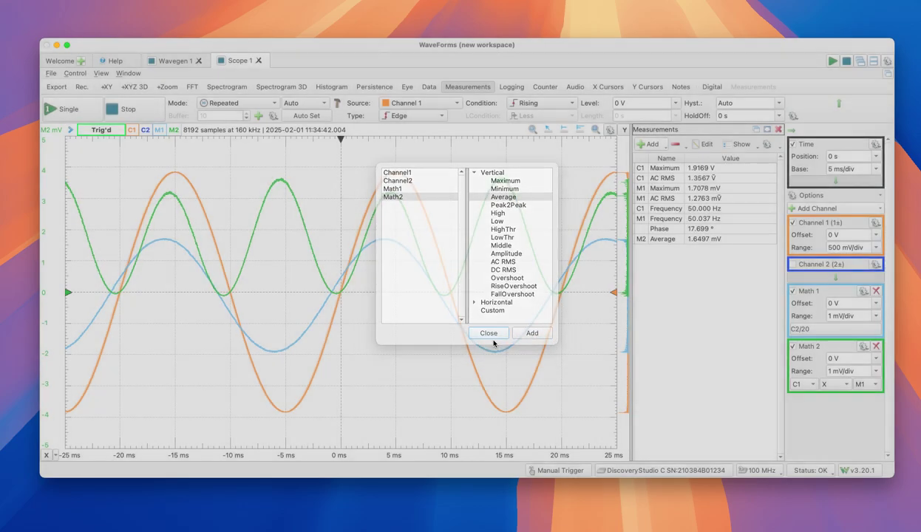
left_click(489, 337)
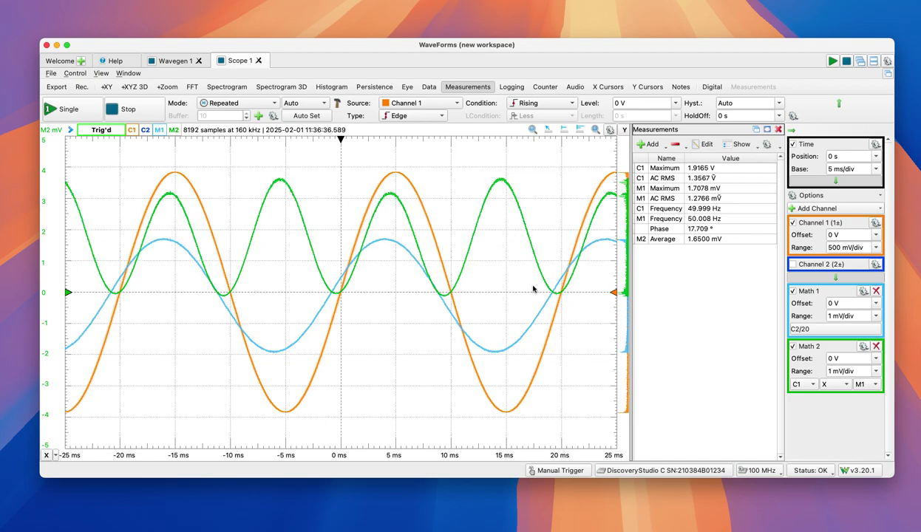
Step: Switch briefly to the waveform generator, then back to the Scope 1 view
left_click(172, 62)
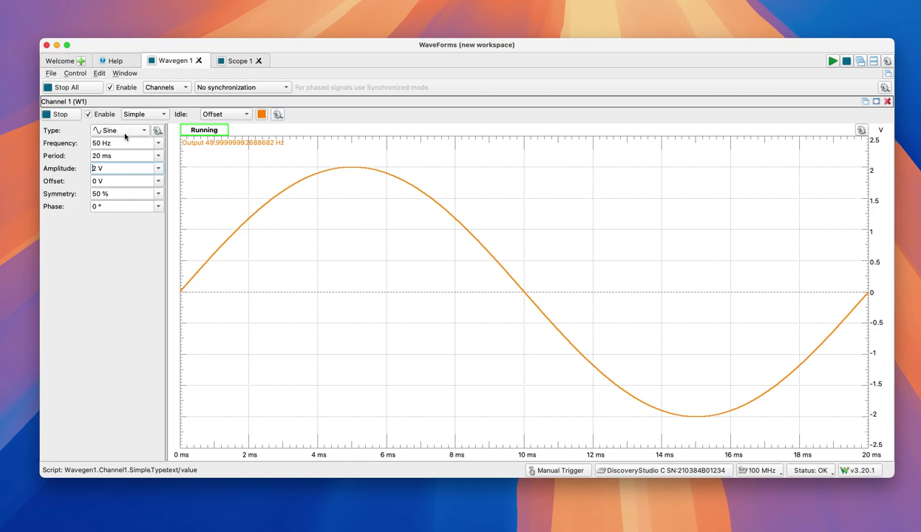
left_click(239, 62)
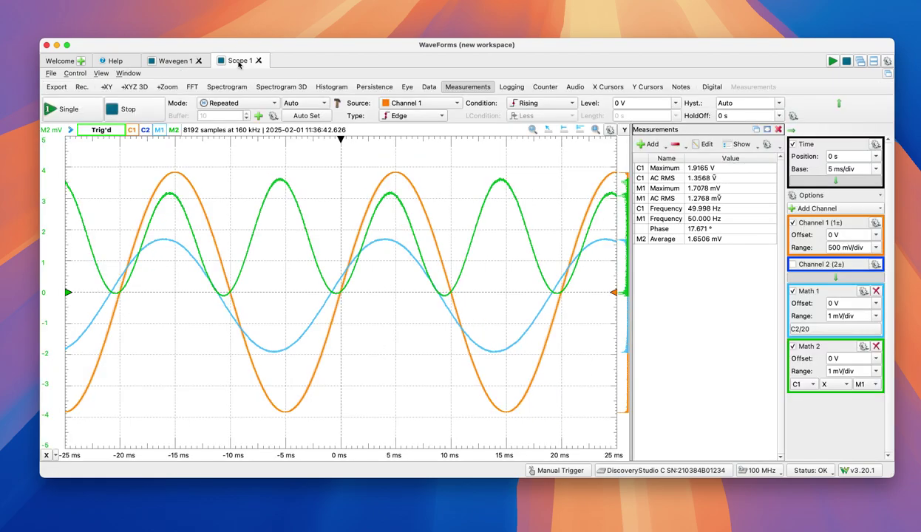
Step: Start an export with the whole Oscilloscope view as the source
left_click(57, 87)
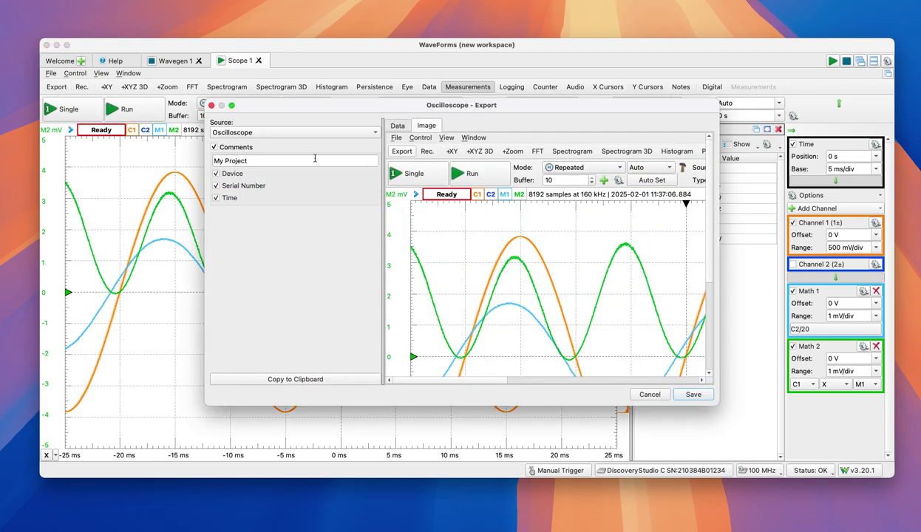
left_click(292, 133)
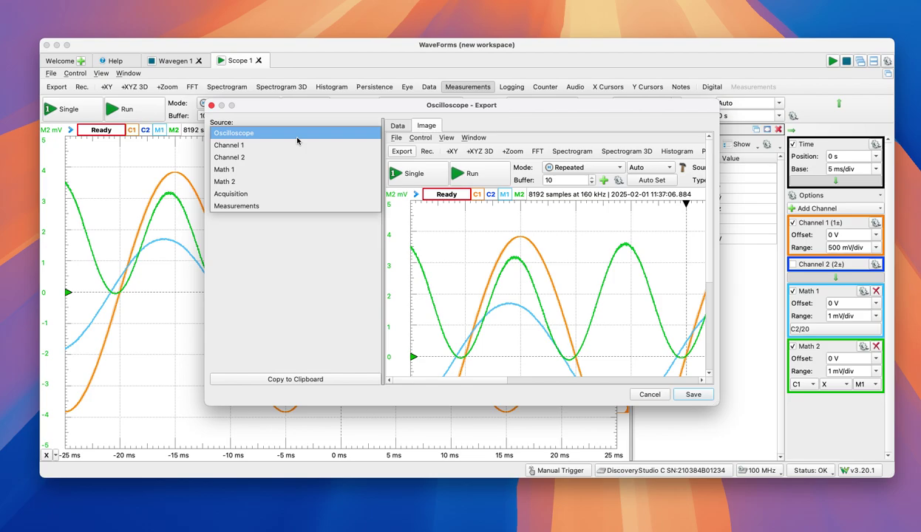
left_click(250, 134)
Step: Enlarge the export window to inspect the 'My Project' image preview, then cancel without saving
left_click_drag(280, 103, 162, 38)
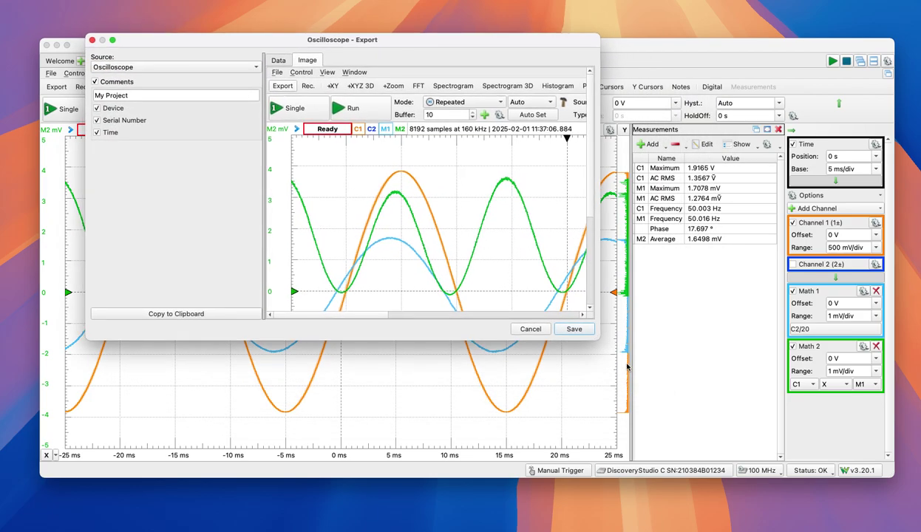
left_click_drag(596, 342, 832, 459)
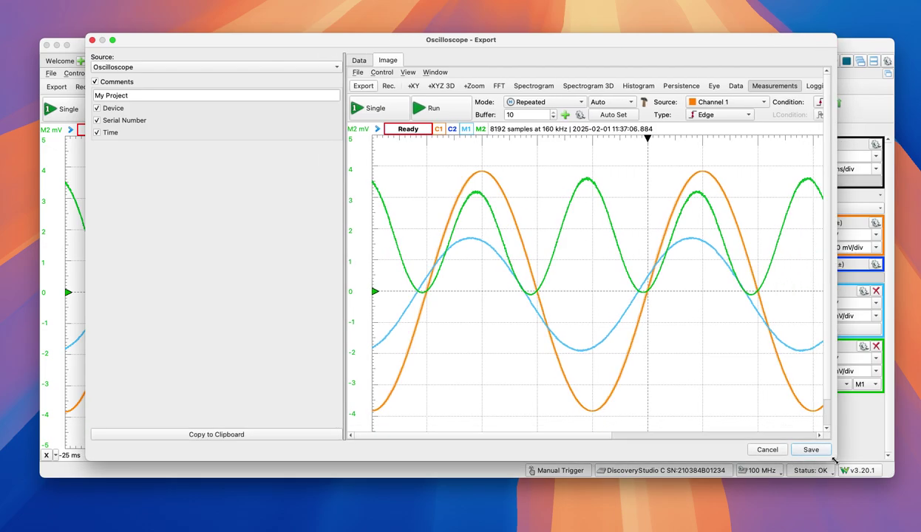
left_click_drag(565, 427, 514, 426)
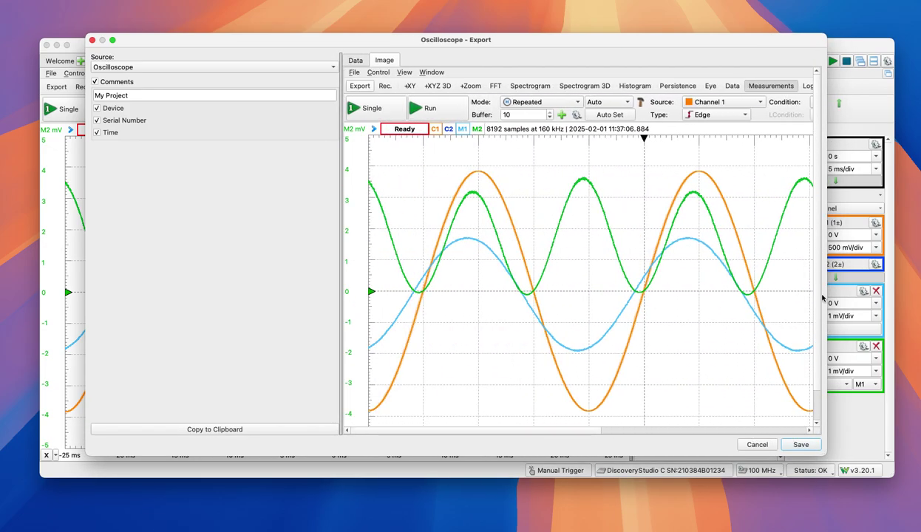
left_click(818, 409)
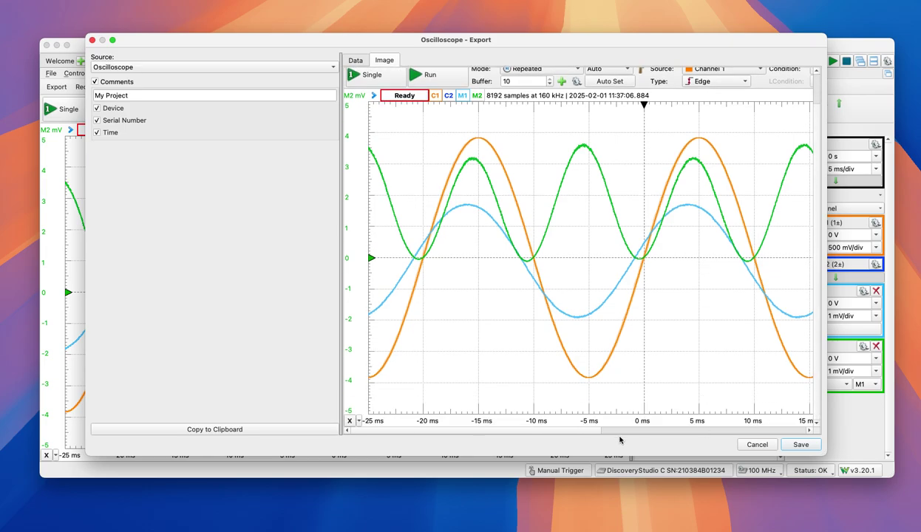
left_click_drag(578, 427, 786, 423)
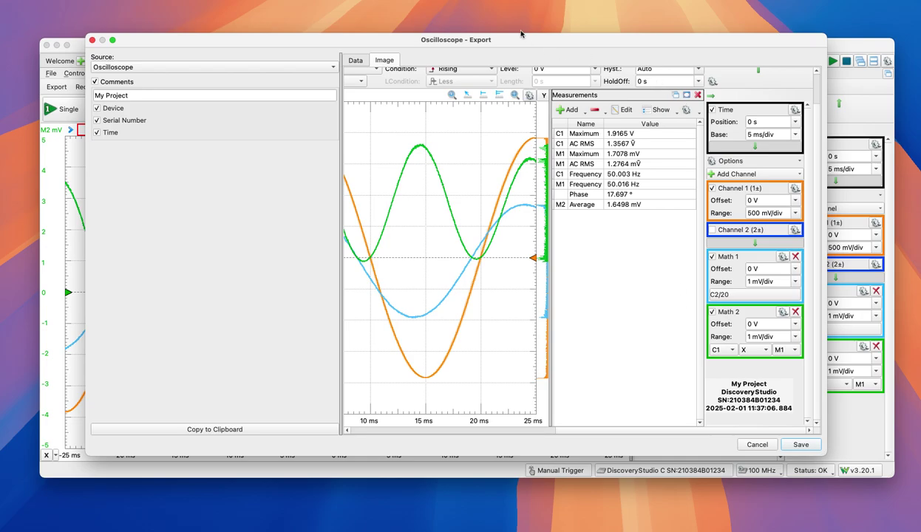
mouse_move(510, 35)
left_mouse_down()
mouse_move(521, 37)
mouse_move(509, 24)
left_mouse_up()
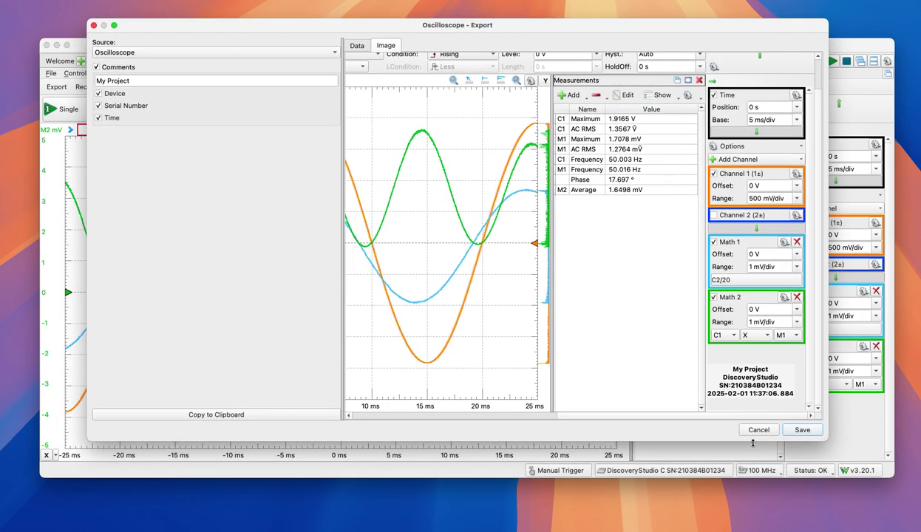
left_click_drag(742, 415, 721, 411)
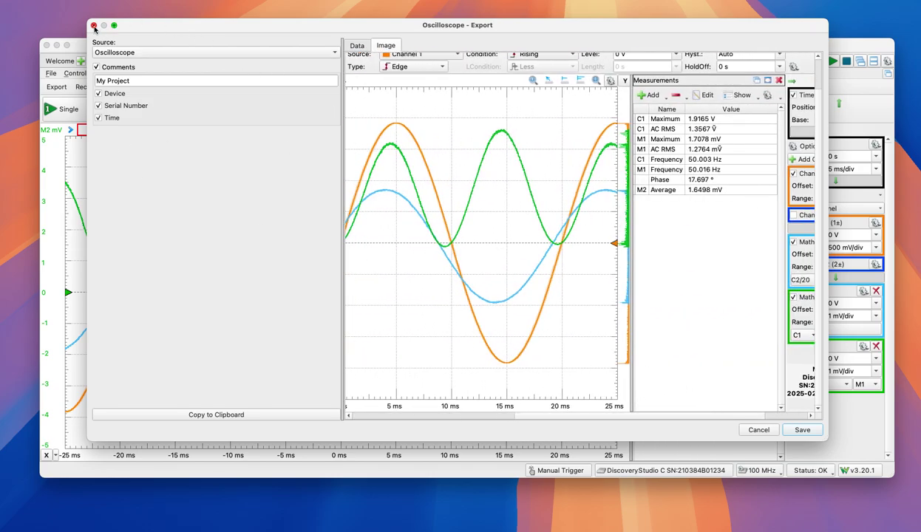
left_click(770, 432)
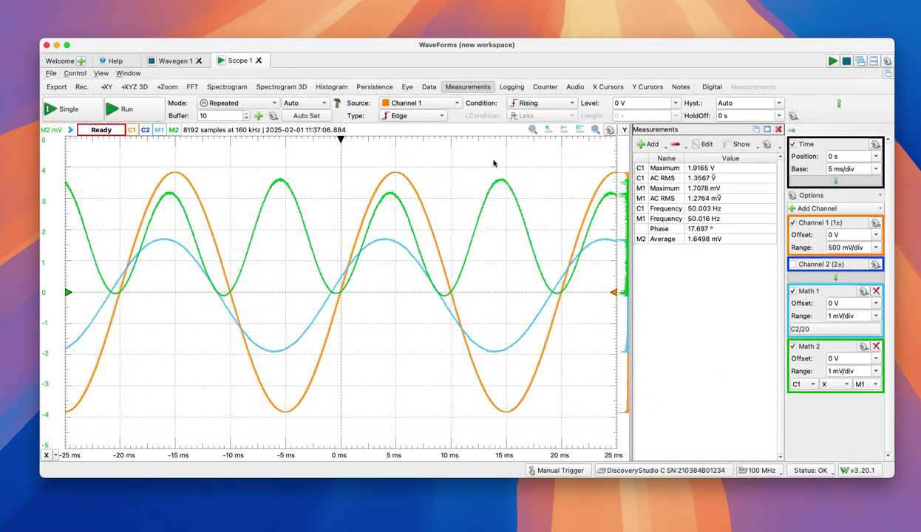
Step: Resume Scope 1 acquisition so the traces and readings like Math 2 Average update live
left_click(153, 112)
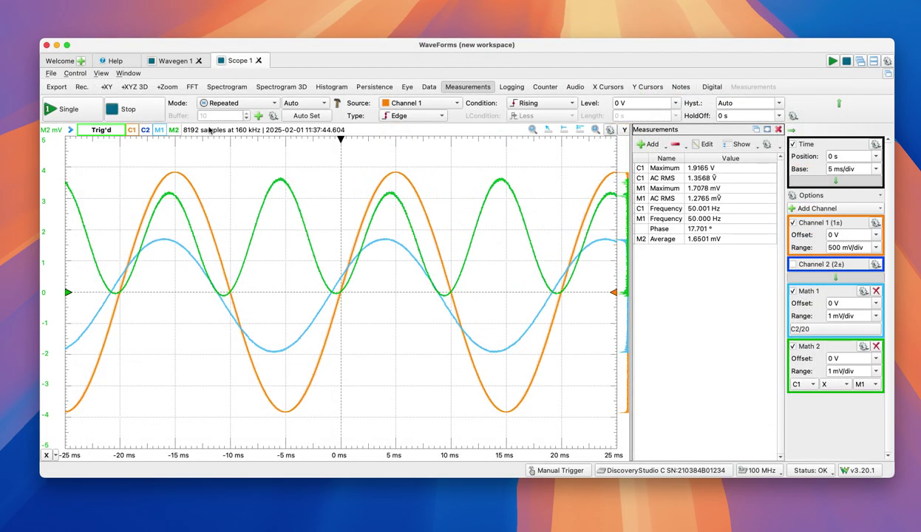